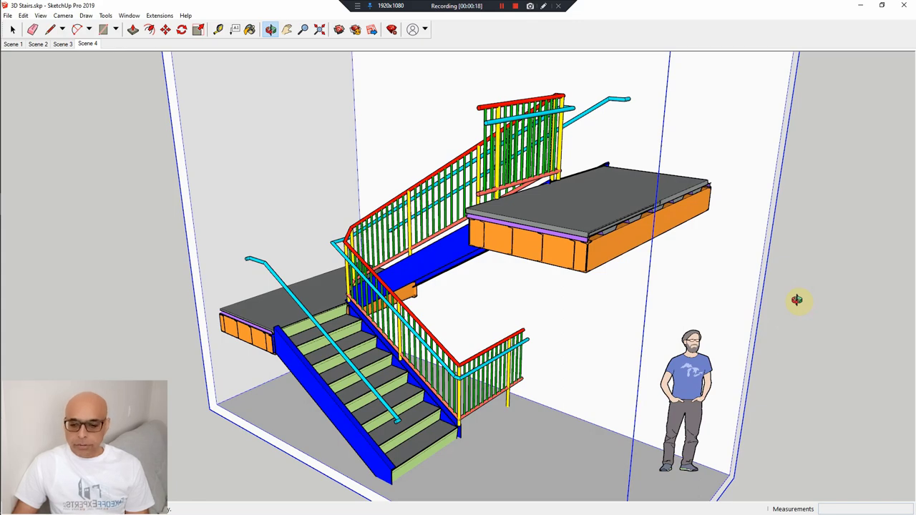
Orbit the 3D stair model from several angles, then restore the SketchUp window to the left half
drag(794, 298, 844, 180)
key(space)
middle_drag(371, 261, 208, 326)
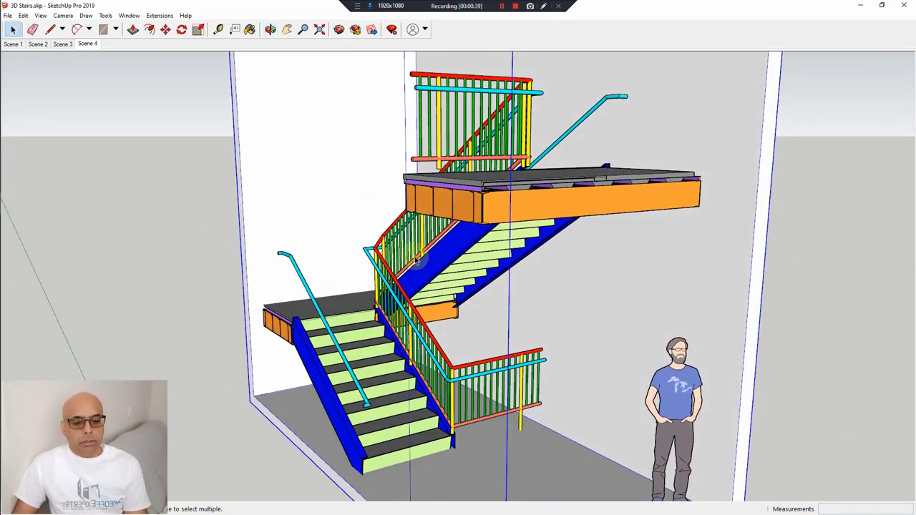
middle_drag(585, 216, 486, 172)
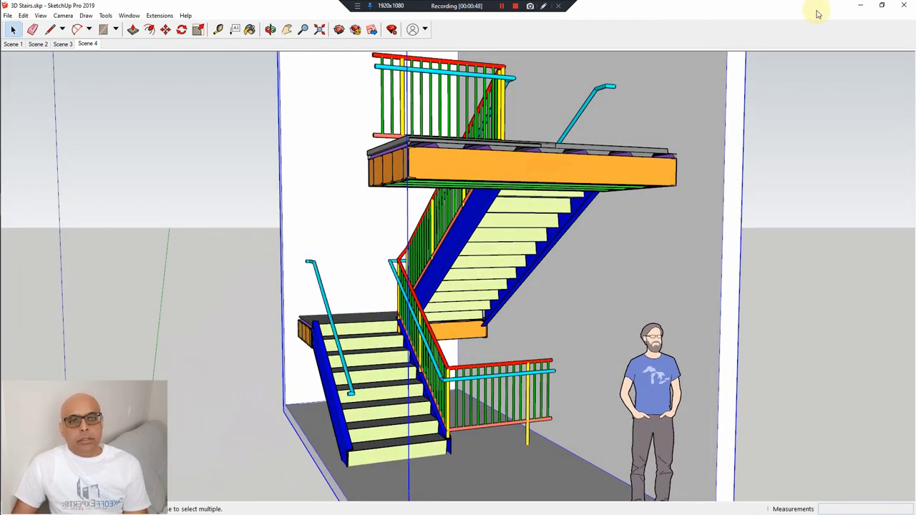
double_click(744, 10)
Zoom and pan the blueprint to the East Stair Section, closing in on its lower railing
scroll(720, 203, down, 4)
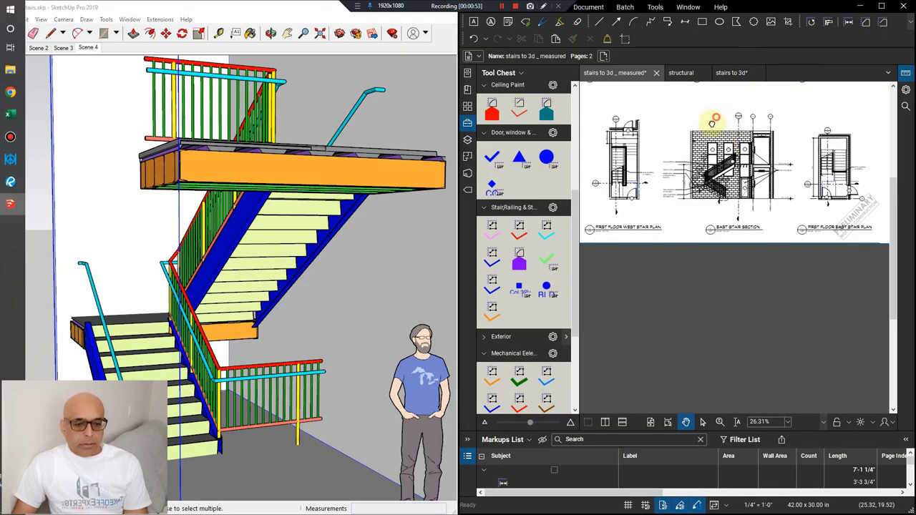
scroll(687, 200, up, 1)
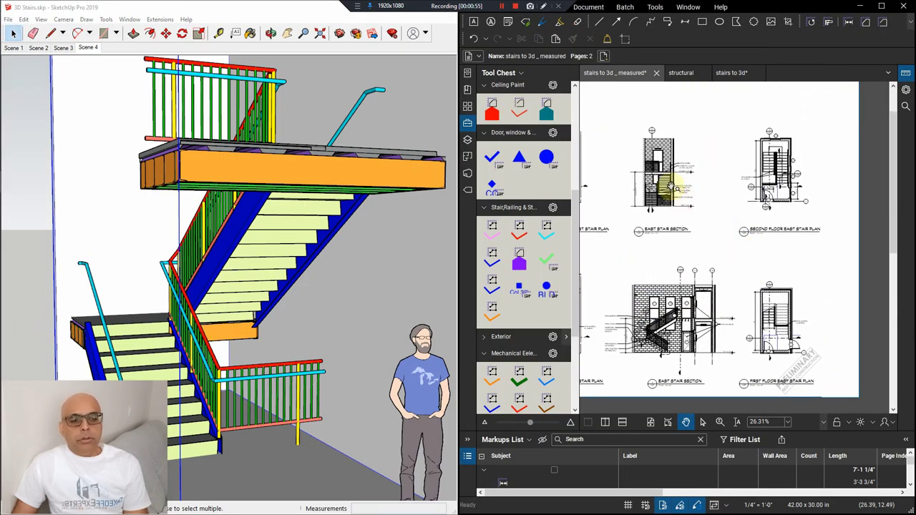
scroll(674, 188, up, 3)
drag(751, 190, 724, 223)
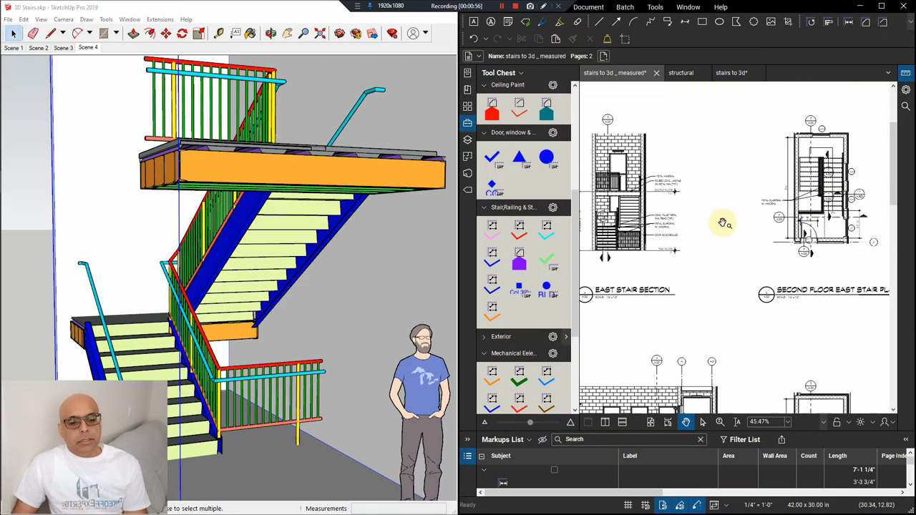
mouse_move(752, 251)
mouse_down()
mouse_move(787, 170)
mouse_move(784, 101)
mouse_up()
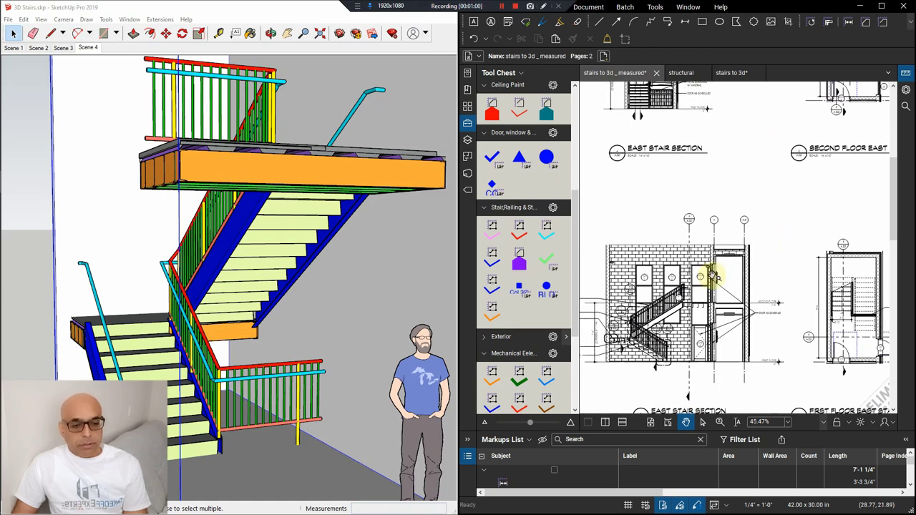
mouse_move(200, 266)
middle_down()
mouse_move(405, 276)
mouse_move(258, 308)
mouse_move(342, 268)
middle_up()
scroll(715, 263, up, 3)
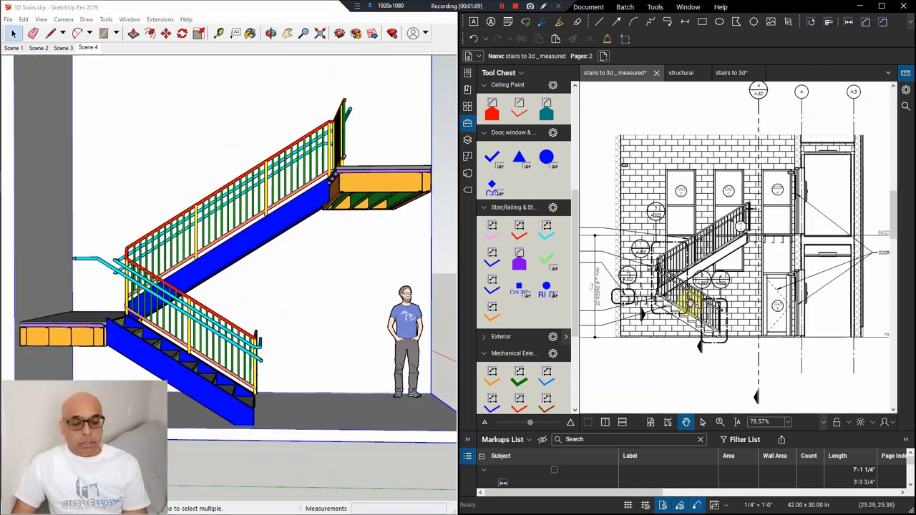
scroll(736, 291, up, 1)
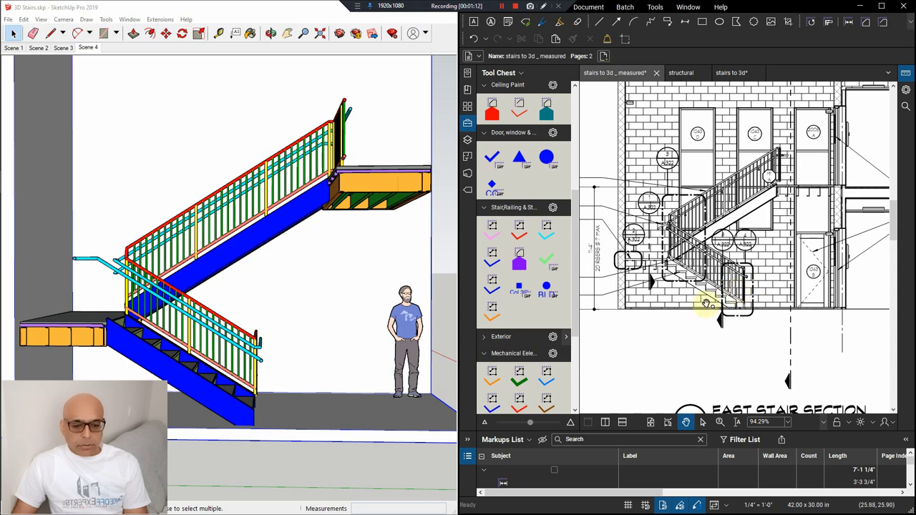
scroll(706, 304, down, 6)
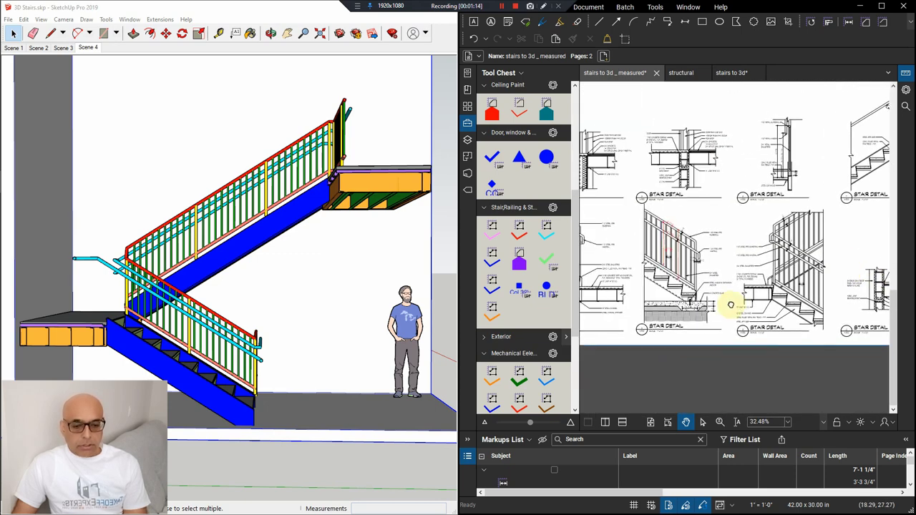
Zoom a Stair Detail to 116% and frame the 1 1/2" steel pipe guardrail and handrail callouts
scroll(731, 304, up, 4)
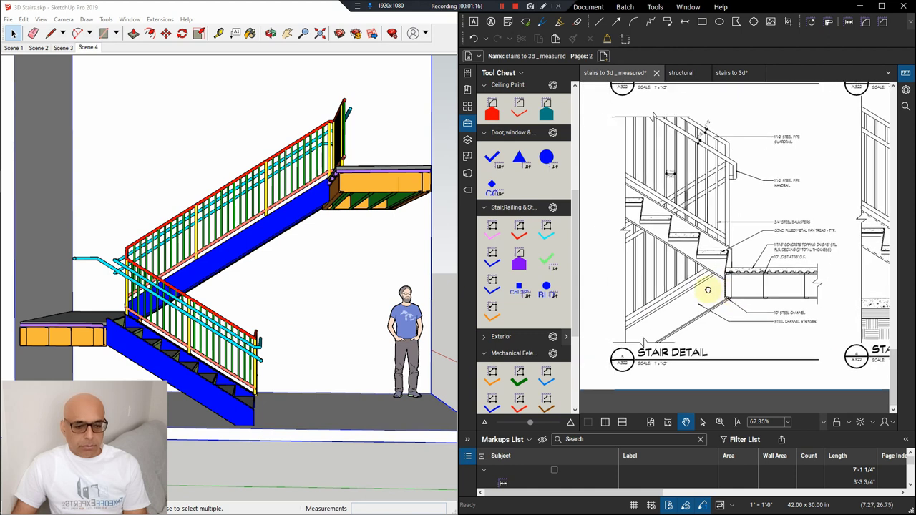
scroll(707, 290, up, 1)
scroll(819, 320, up, 2)
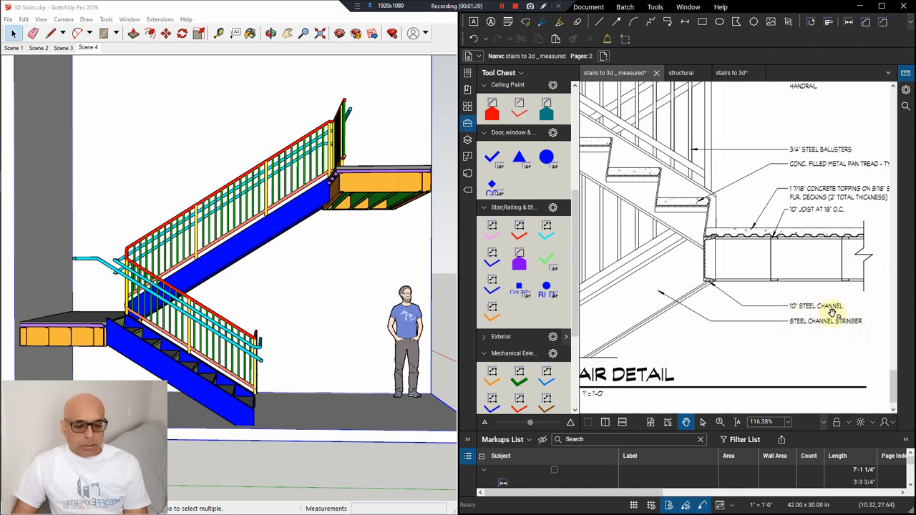
drag(779, 274, 768, 337)
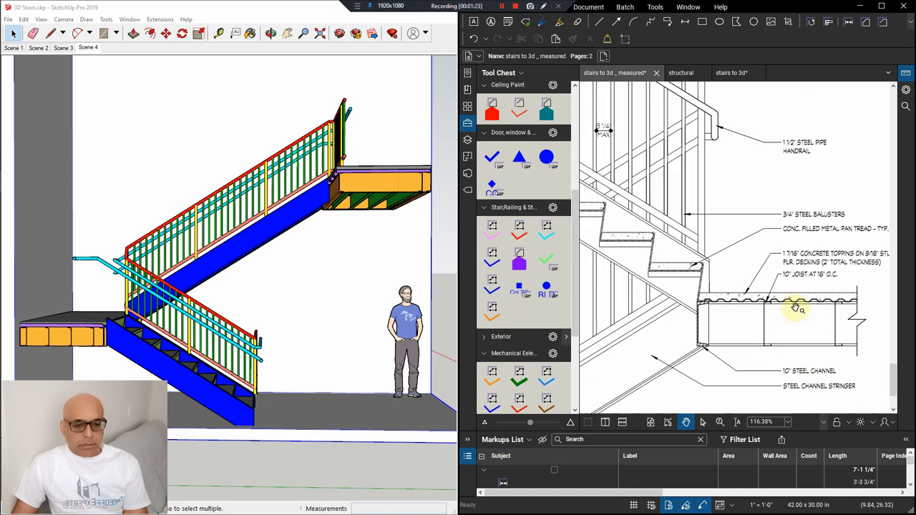
drag(739, 221, 742, 249)
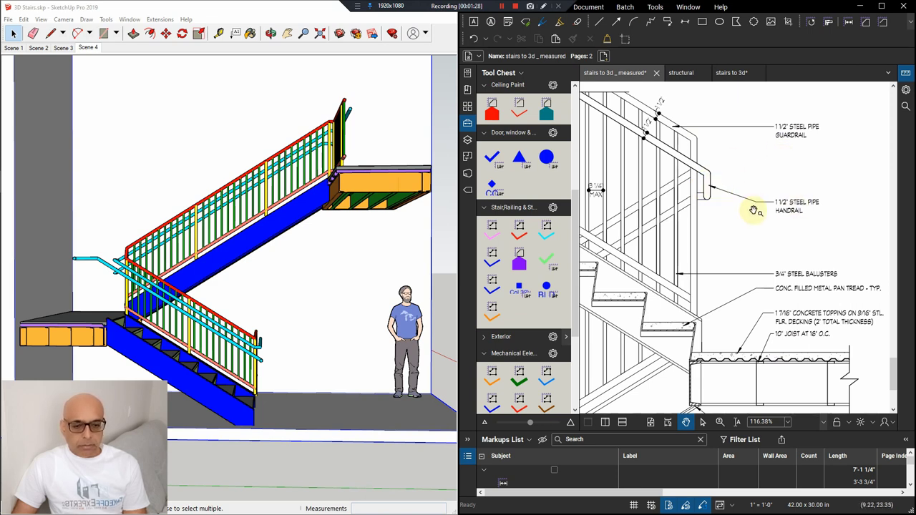
drag(730, 247, 757, 260)
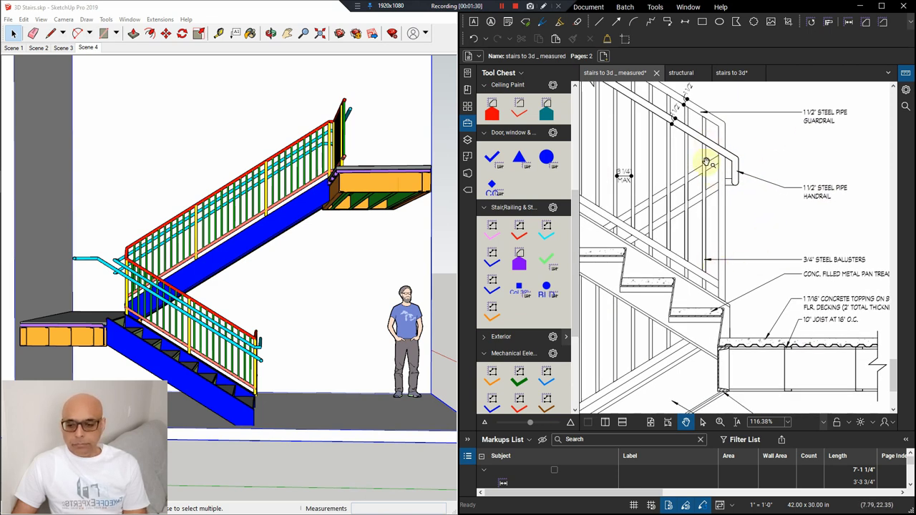
scroll(185, 238, up, 5)
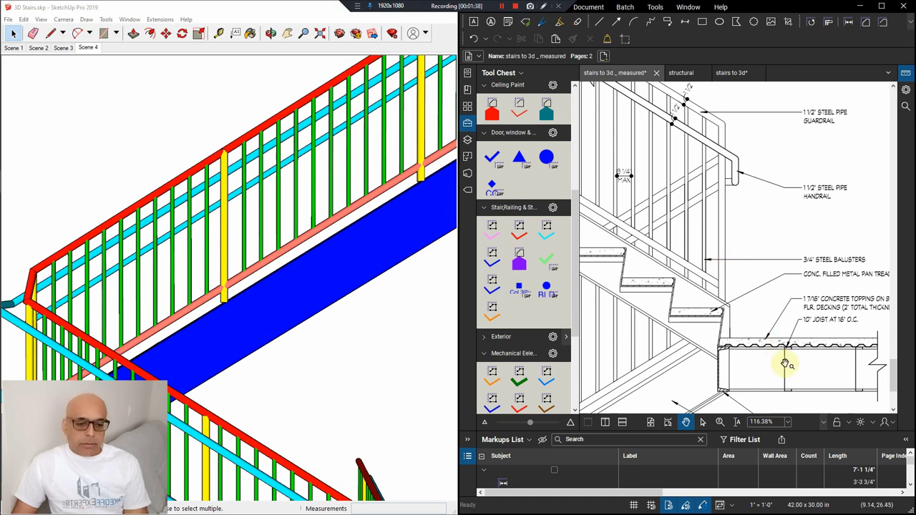
Orbit and zoom around the landing and stringer, then zoom out to show both flights in the stairwell
mouse_move(836, 390)
mouse_down()
mouse_move(771, 348)
mouse_move(690, 323)
mouse_up()
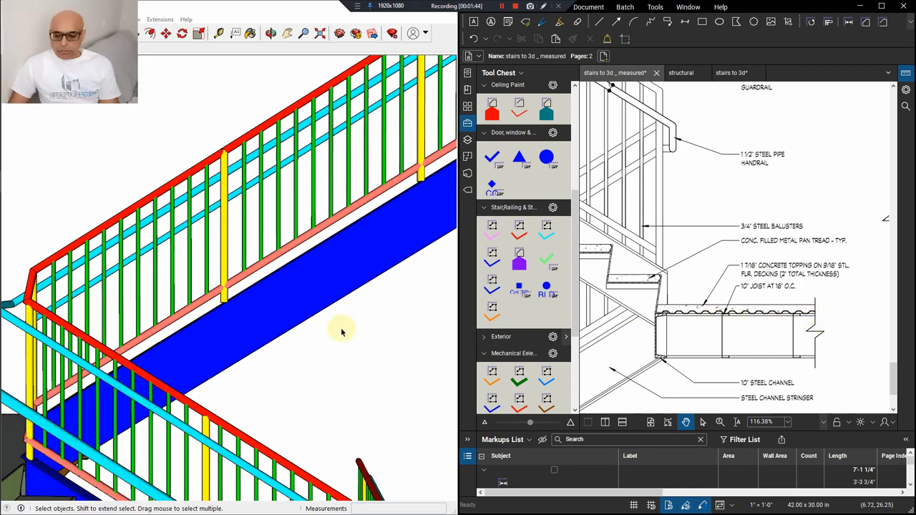
scroll(336, 333, down, 5)
middle_drag(333, 337, 146, 318)
scroll(104, 390, up, 5)
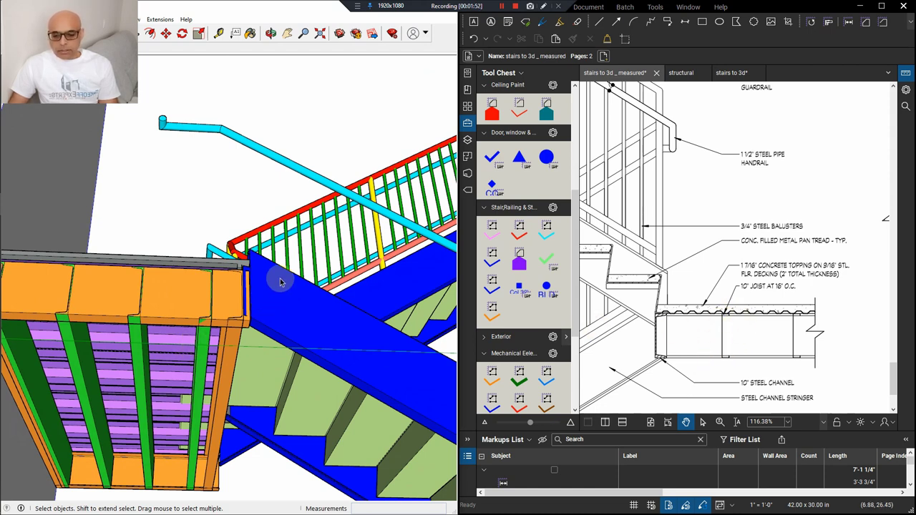
scroll(282, 276, down, 4)
mouse_move(281, 275)
middle_down()
mouse_move(331, 288)
mouse_move(336, 343)
mouse_move(286, 367)
mouse_move(257, 355)
mouse_move(267, 331)
mouse_move(287, 327)
mouse_move(288, 334)
middle_up()
scroll(337, 348, down, 5)
scroll(288, 338, up, 2)
Measure the lower East Stair Section stringer as a 7'-8" Steel stringer C12x20.7 markup
scroll(287, 338, up, 1)
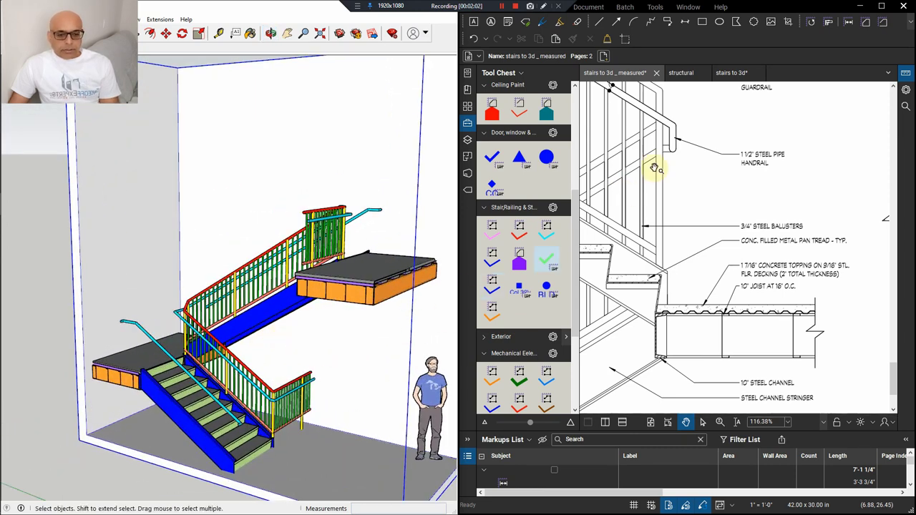
scroll(707, 140, down, 8)
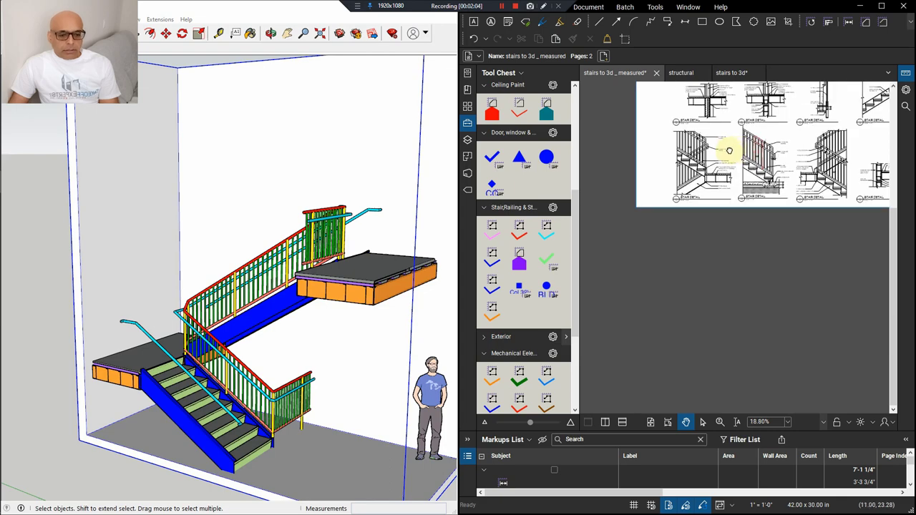
scroll(714, 165, down, 1)
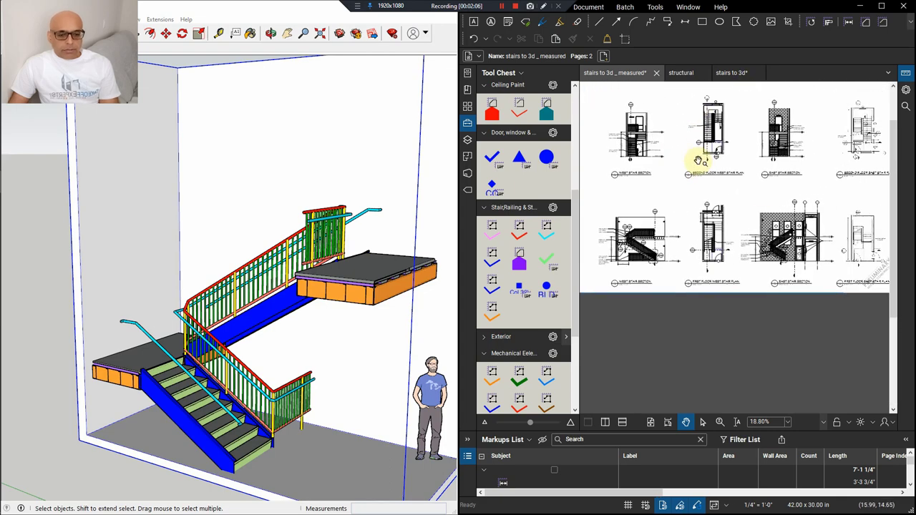
scroll(787, 256, up, 6)
scroll(796, 256, up, 4)
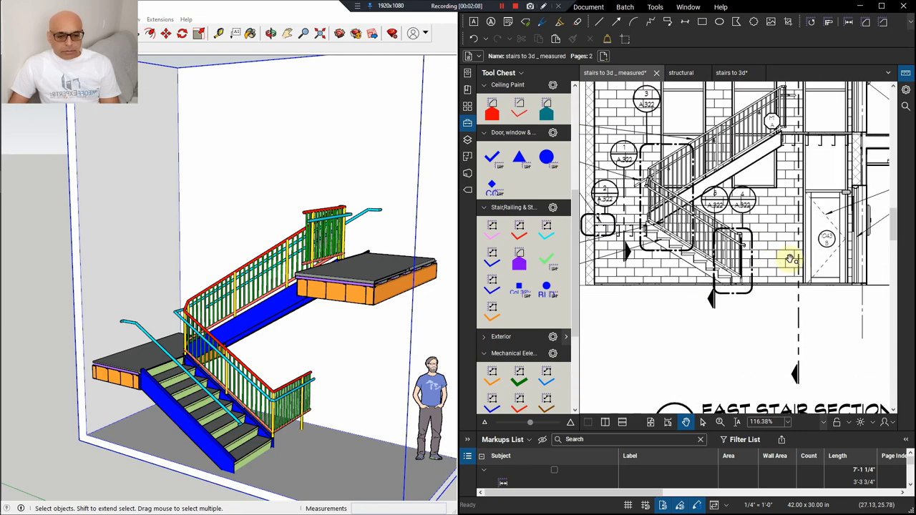
mouse_move(707, 284)
mouse_down()
mouse_move(648, 344)
mouse_move(684, 217)
mouse_up()
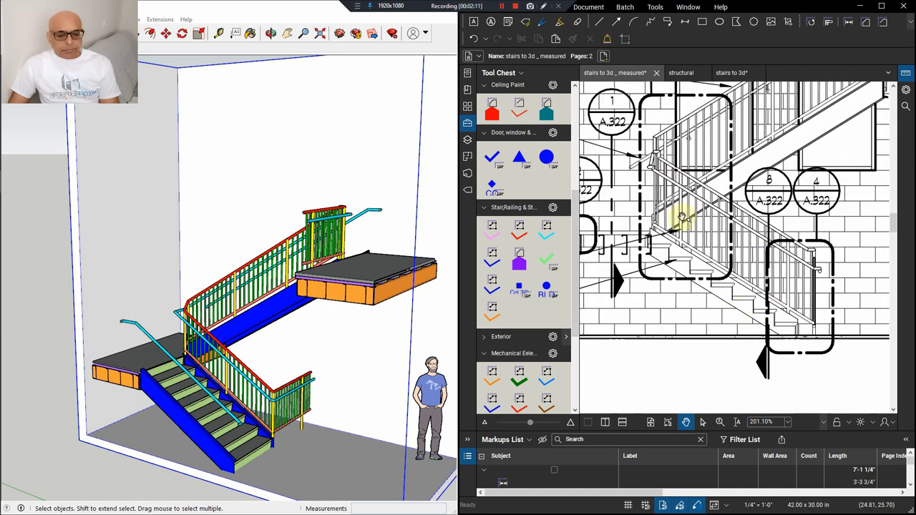
click(491, 259)
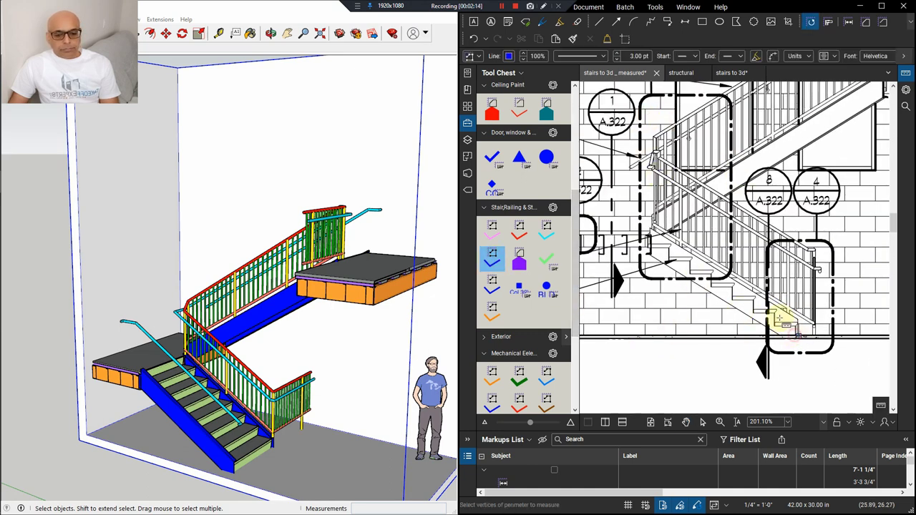
scroll(664, 244, up, 3)
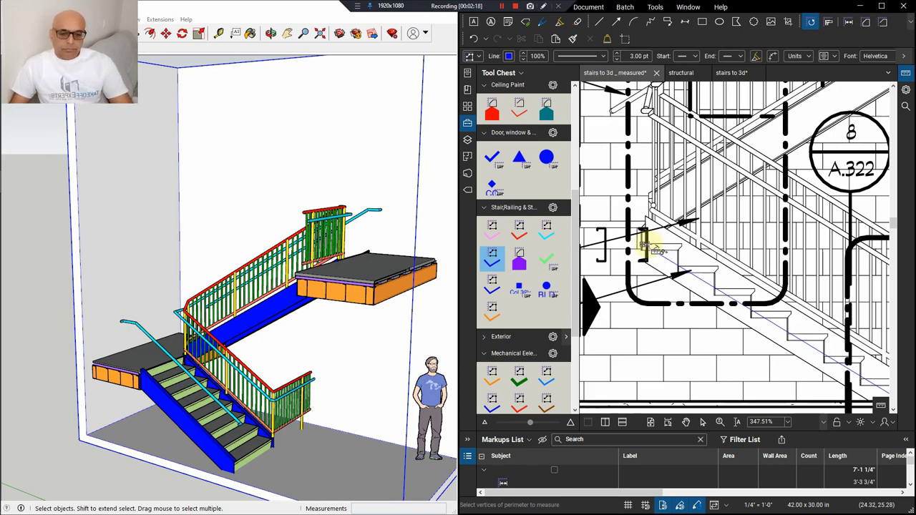
scroll(652, 247, down, 3)
scroll(652, 246, up, 2)
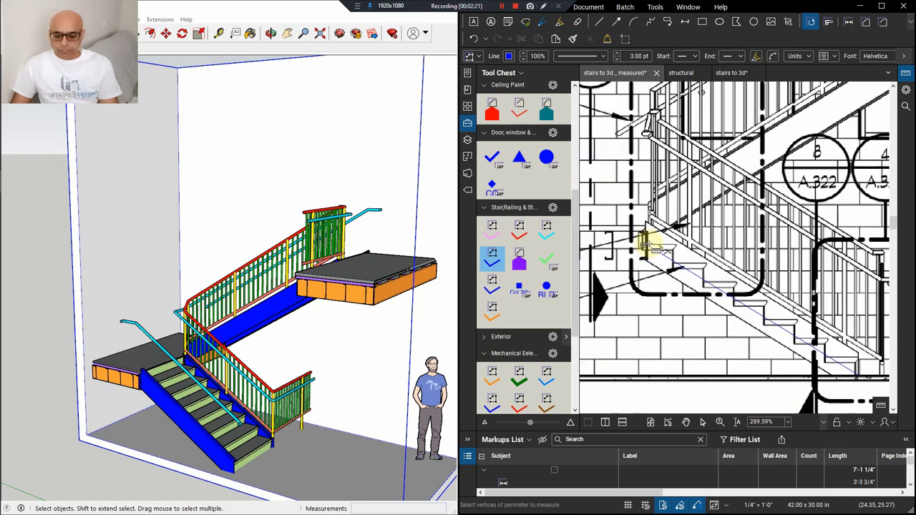
scroll(652, 247, down, 2)
scroll(653, 247, up, 2)
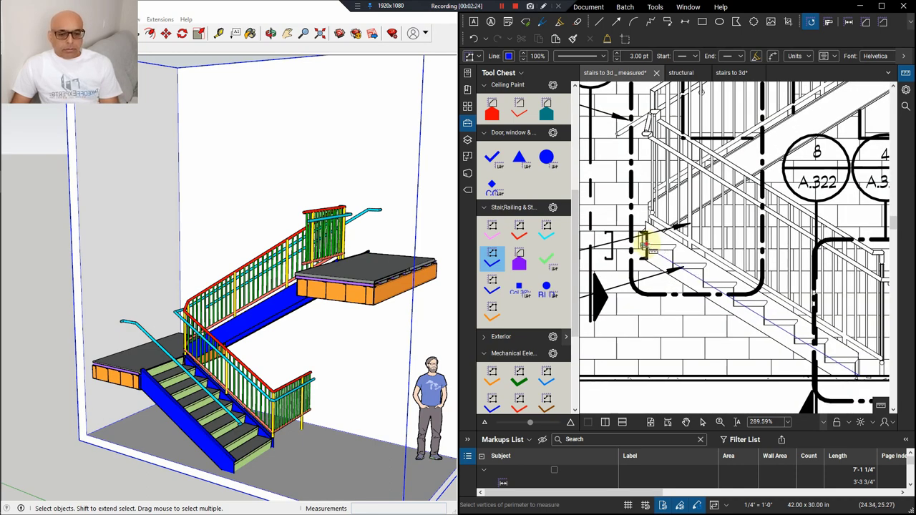
click(643, 245)
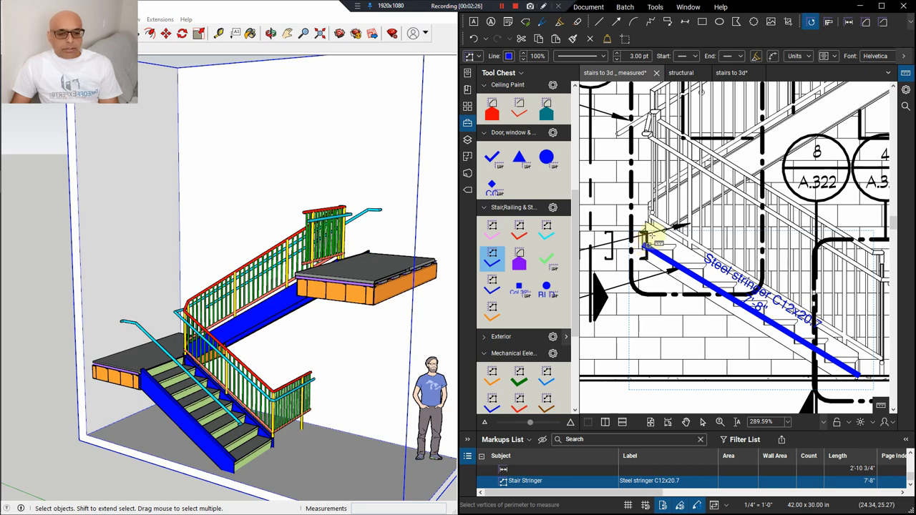
Measure the upper stringer at 11'-11", then exit the length tool
click(647, 231)
scroll(646, 231, down, 1)
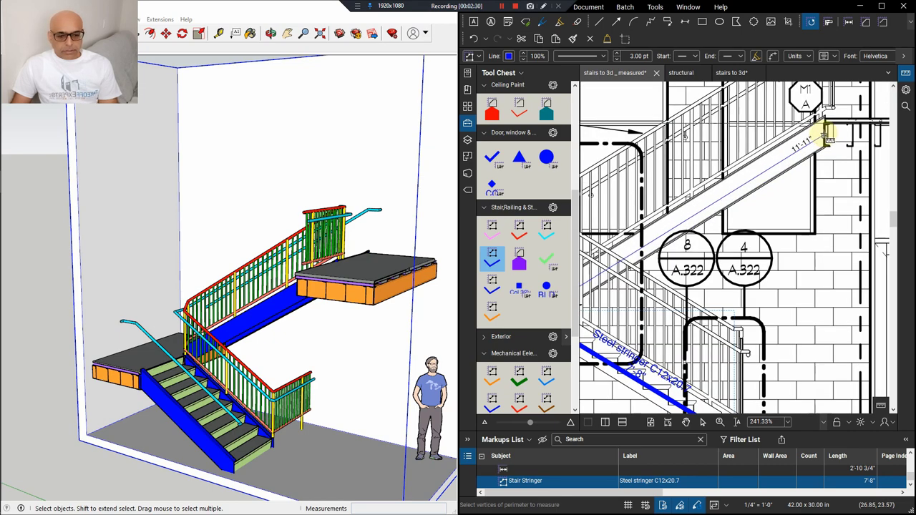
scroll(828, 138, up, 3)
click(828, 139)
scroll(828, 139, down, 7)
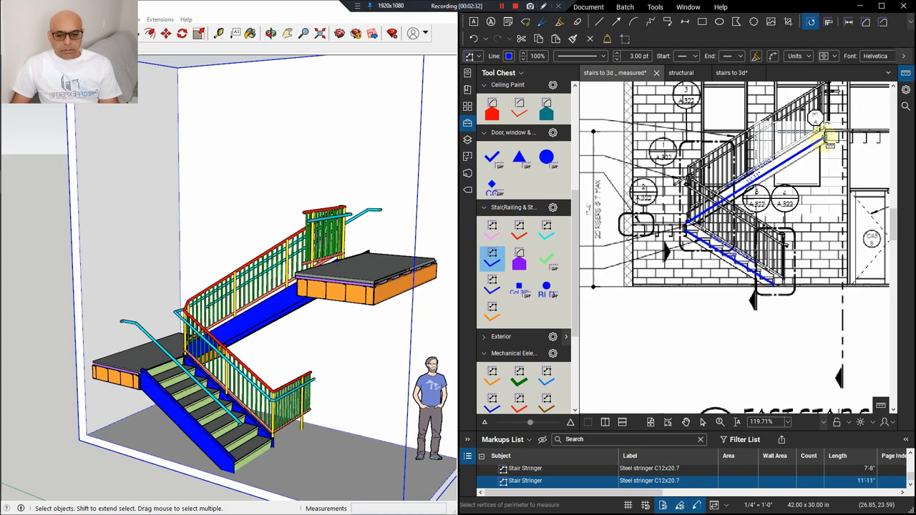
key(Escape)
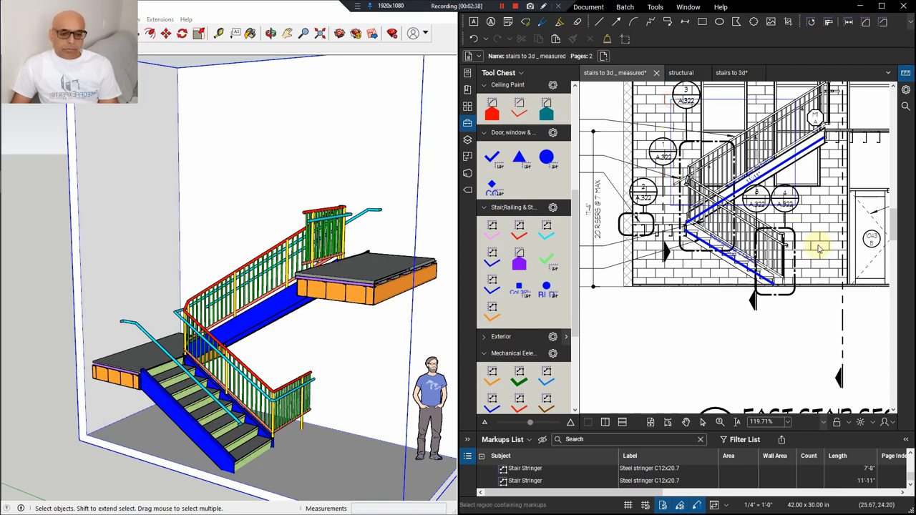
click(778, 295)
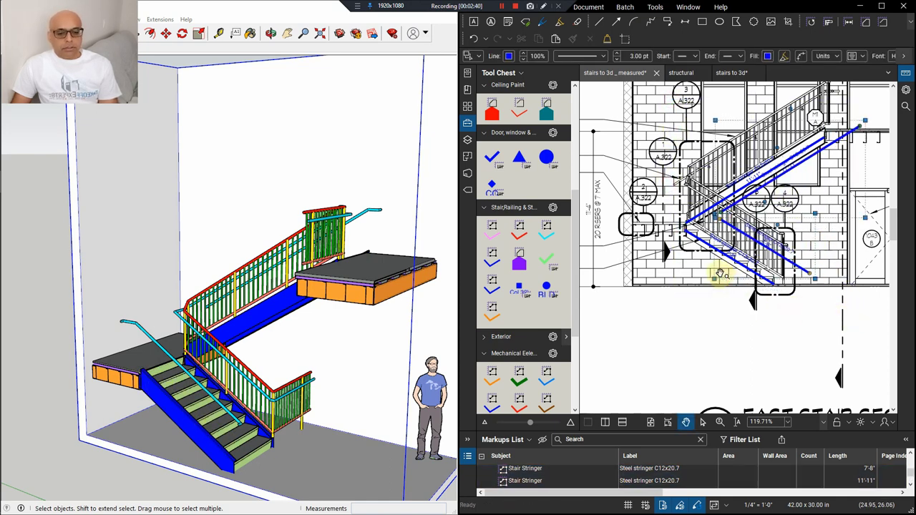
scroll(724, 279, up, 3)
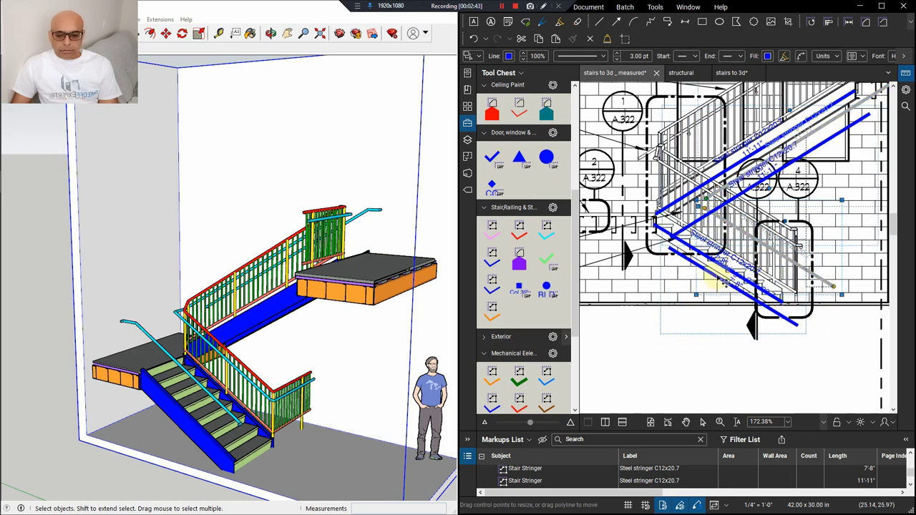
scroll(773, 259, down, 6)
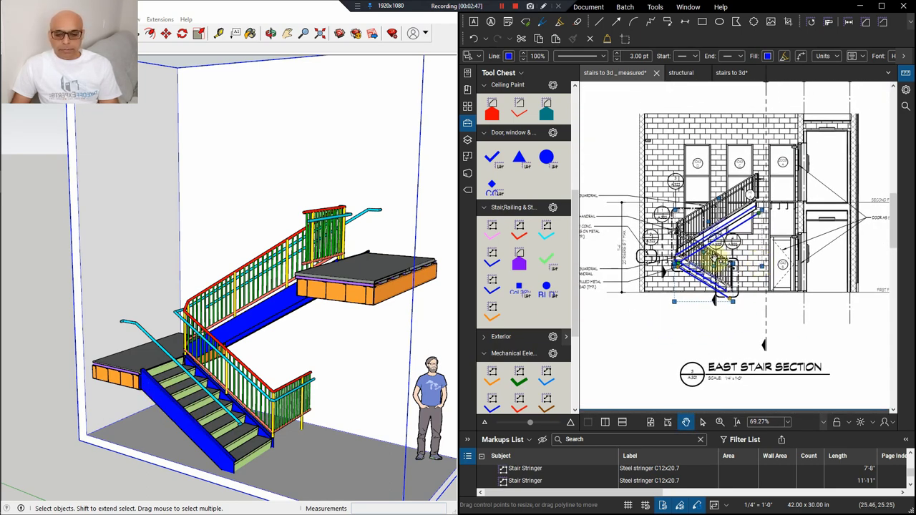
scroll(693, 285, up, 6)
click(686, 304)
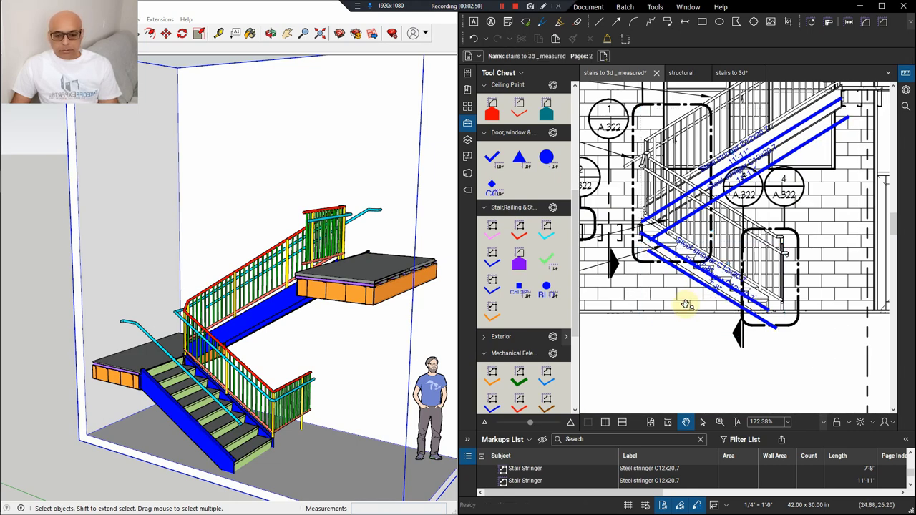
scroll(685, 304, down, 2)
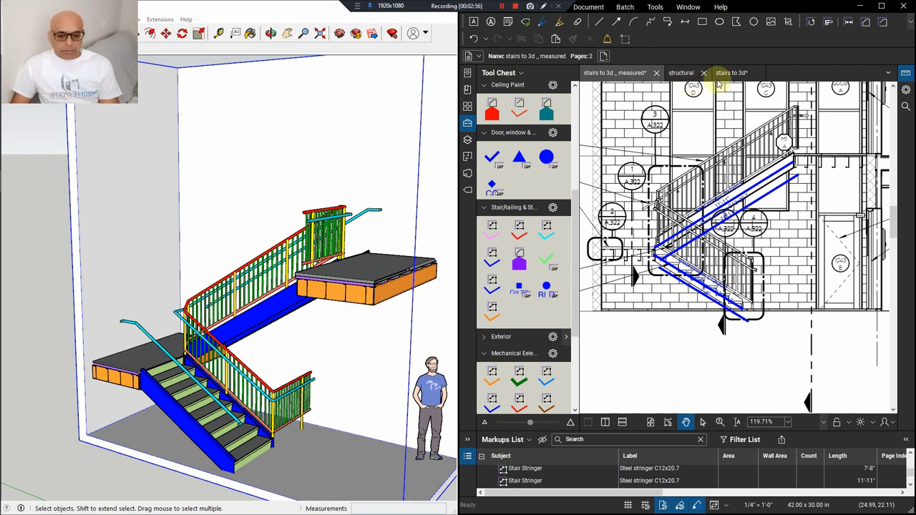
Switch to the 'stairs to 3d' drawing and frame its Measurement table
click(741, 75)
scroll(712, 293, down, 5)
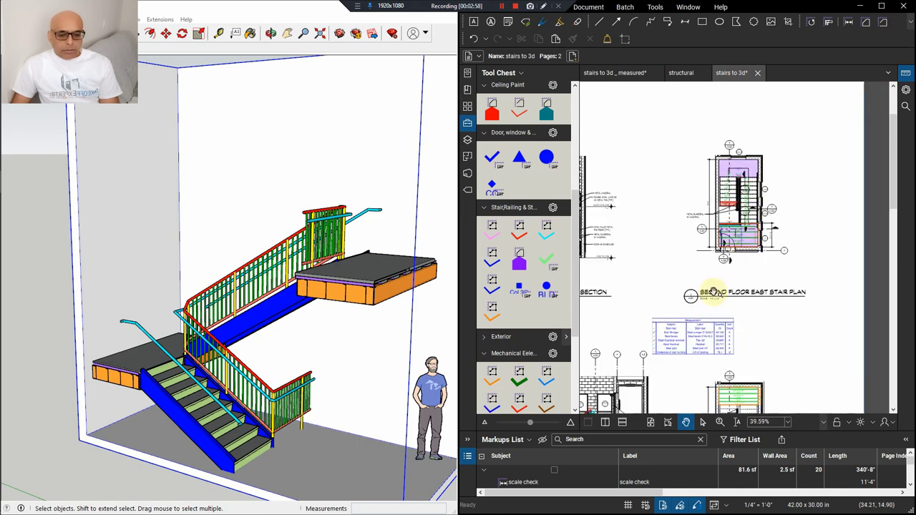
scroll(688, 263, up, 5)
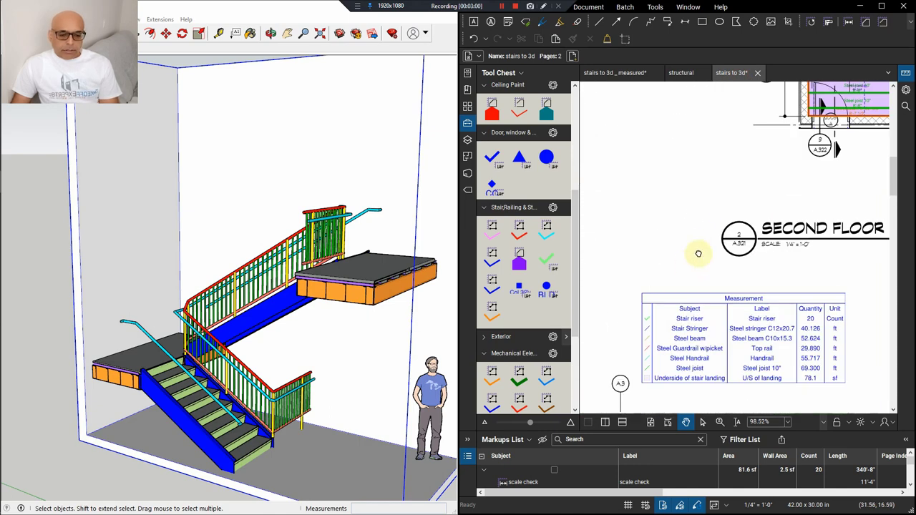
drag(698, 253, 672, 216)
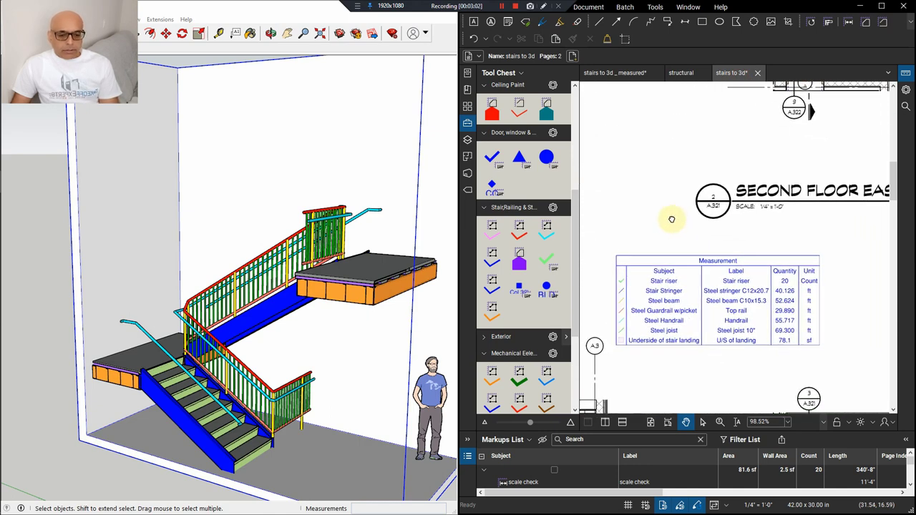
scroll(738, 264, down, 6)
scroll(767, 227, up, 8)
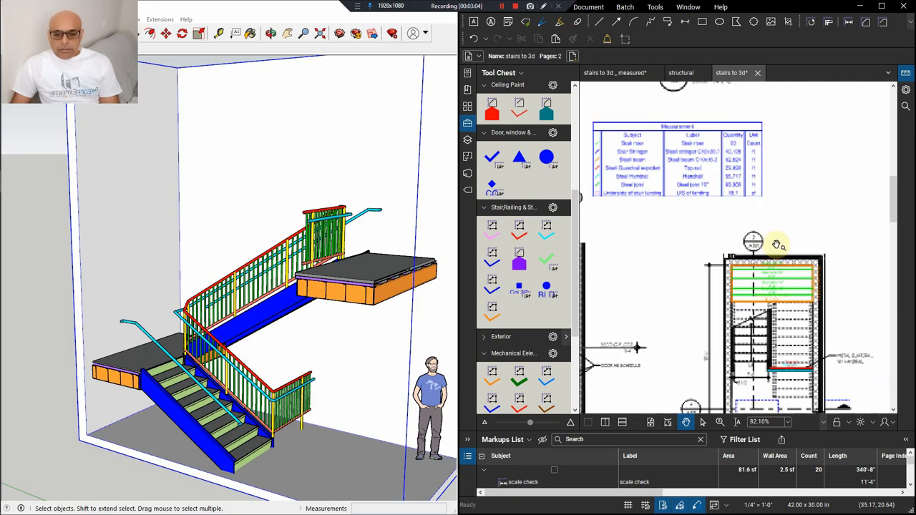
Zoom into the Second Floor East Stair Plan and select the orange C10x15.3 steel beam markup
mouse_move(311, 330)
middle_down()
mouse_move(360, 180)
mouse_move(379, 227)
mouse_move(400, 174)
middle_up()
scroll(379, 228, up, 3)
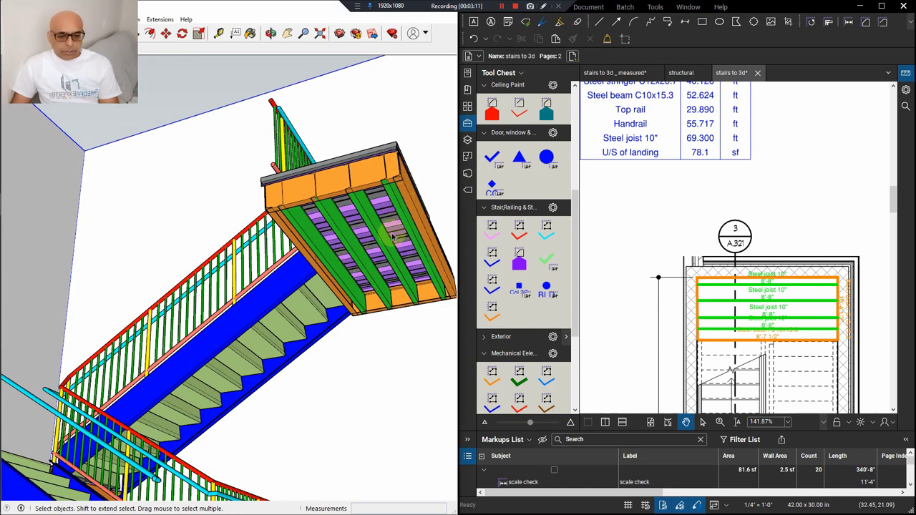
scroll(844, 318, up, 2)
click(845, 318)
scroll(855, 321, down, 4)
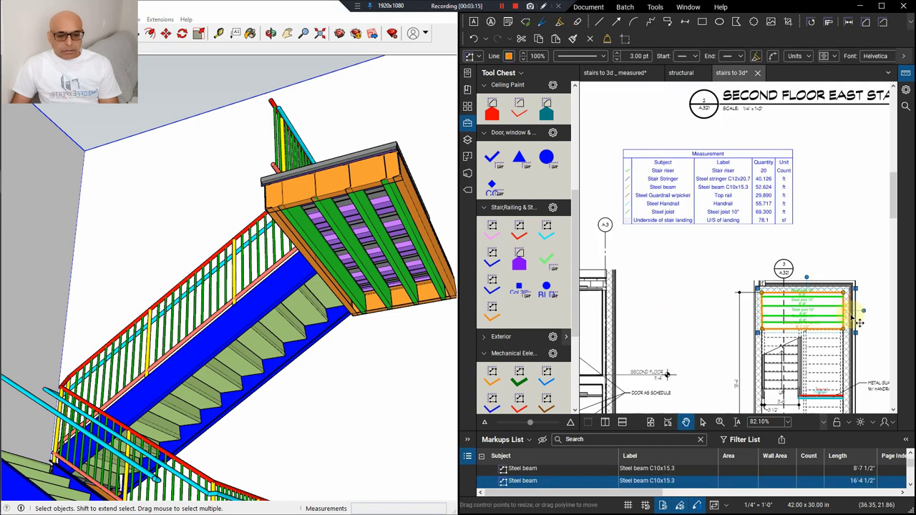
scroll(664, 203, up, 3)
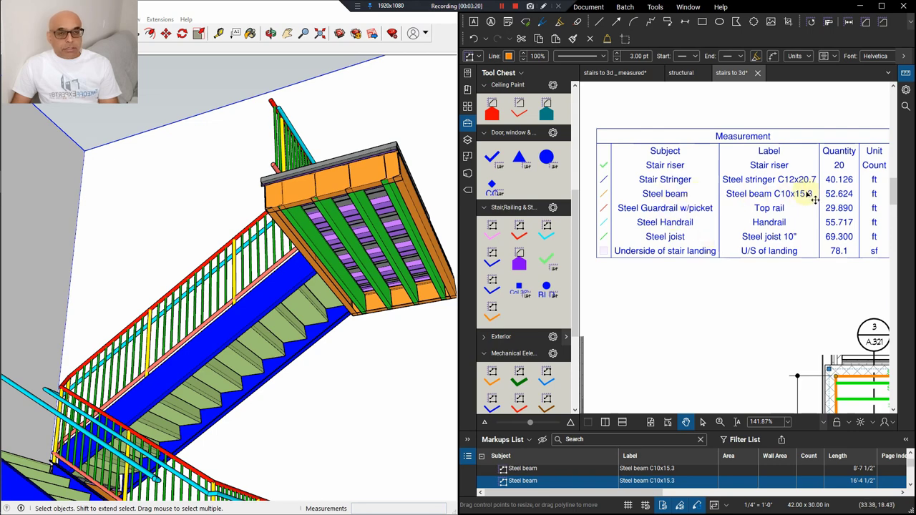
scroll(823, 199, down, 7)
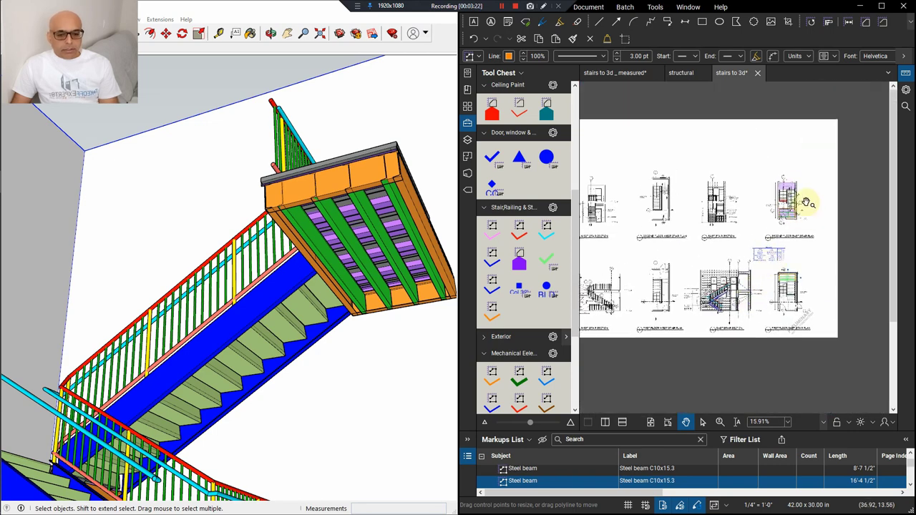
scroll(763, 183, up, 10)
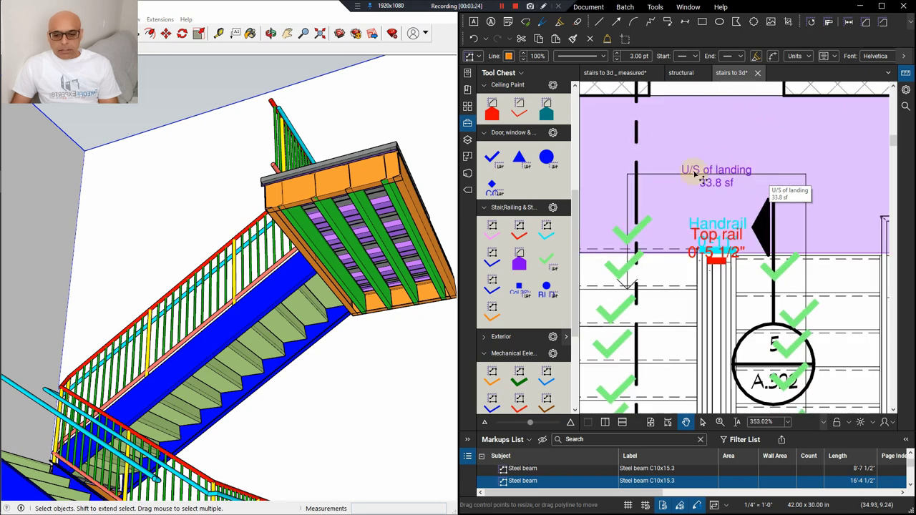
middle_drag(320, 238, 350, 161)
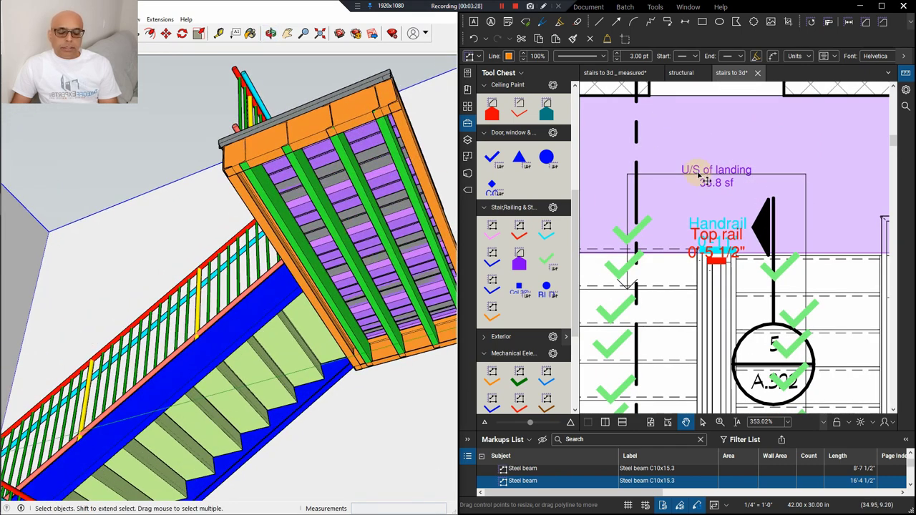
scroll(701, 176, down, 8)
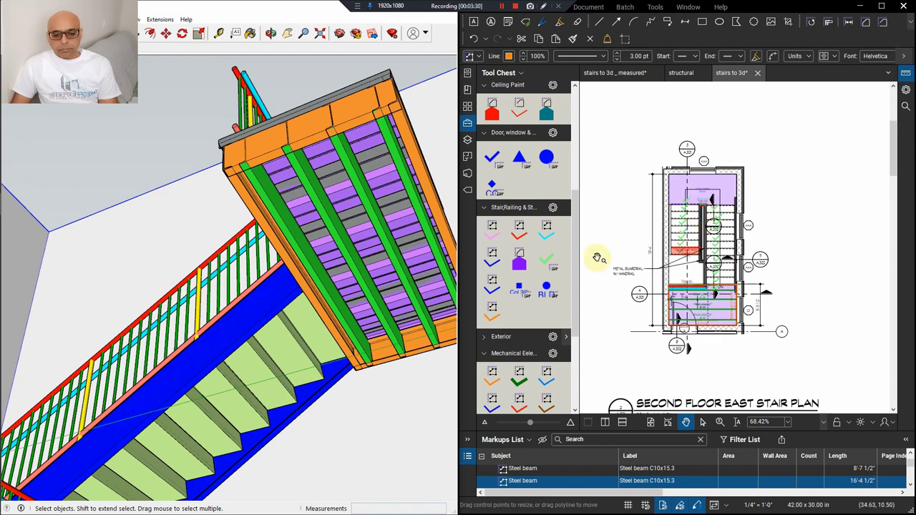
mouse_move(331, 306)
middle_down()
mouse_move(318, 358)
mouse_move(343, 415)
middle_up()
scroll(687, 256, up, 5)
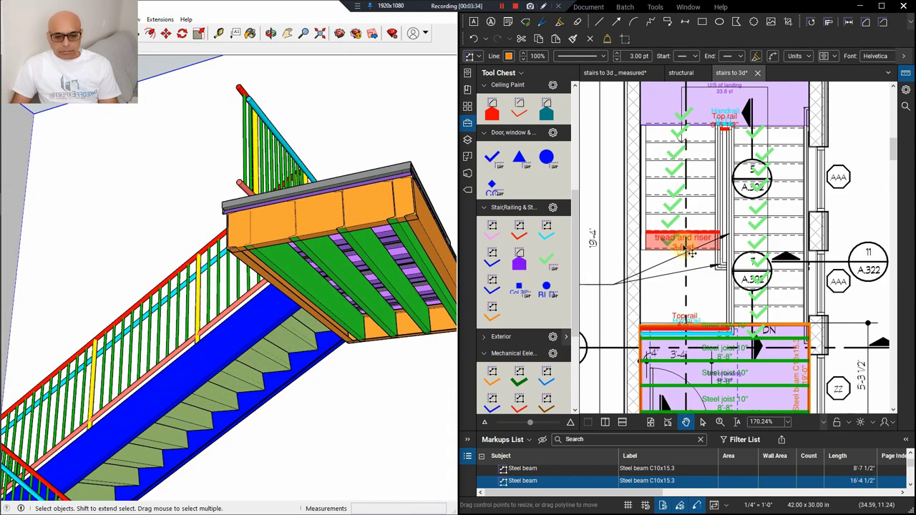
mouse_move(270, 348)
middle_down()
mouse_move(288, 309)
mouse_move(203, 279)
mouse_move(282, 348)
mouse_move(300, 336)
middle_up()
scroll(680, 254, up, 4)
scroll(669, 246, up, 1)
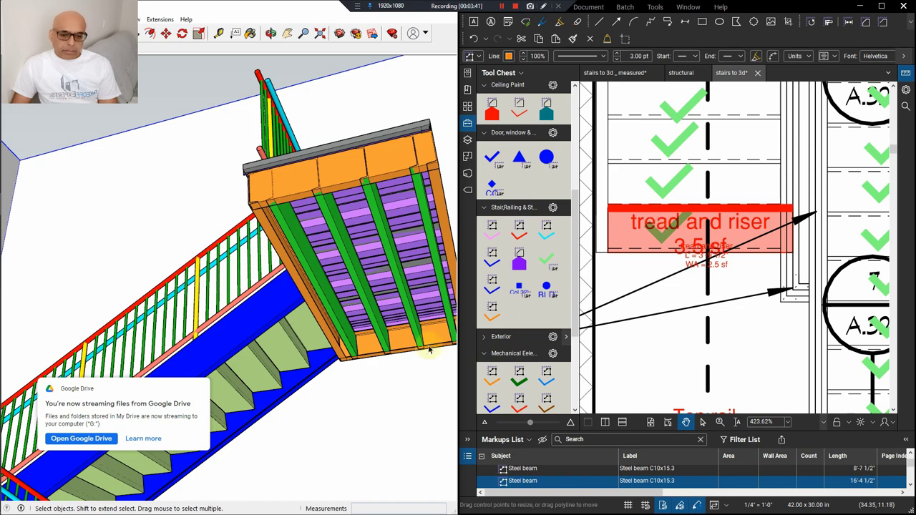
click(200, 388)
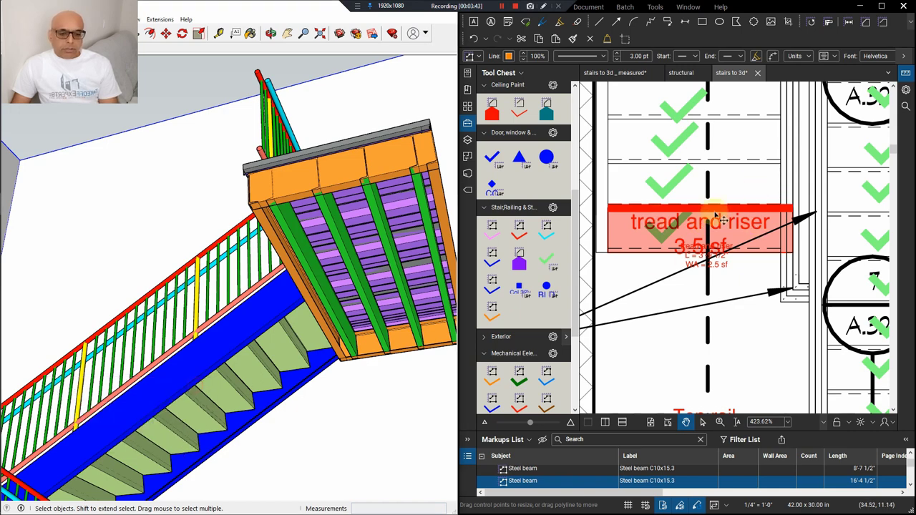
scroll(716, 218, down, 6)
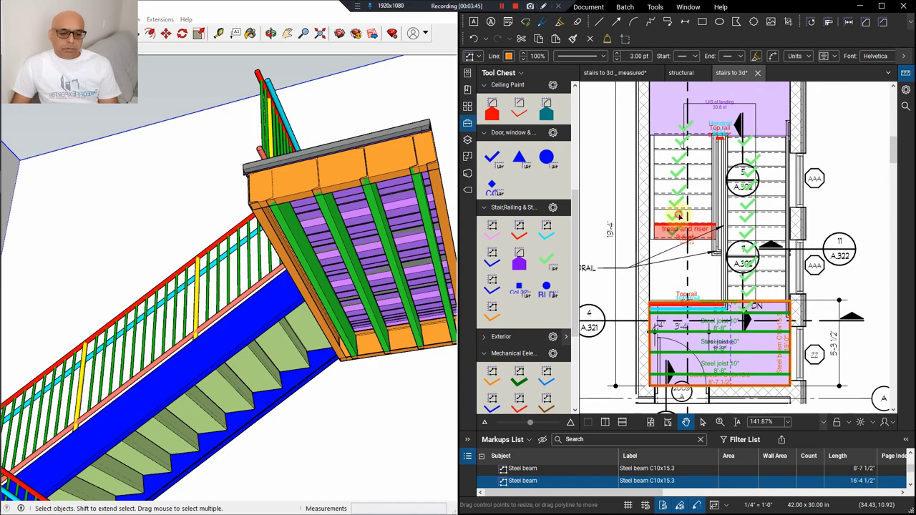
click(678, 215)
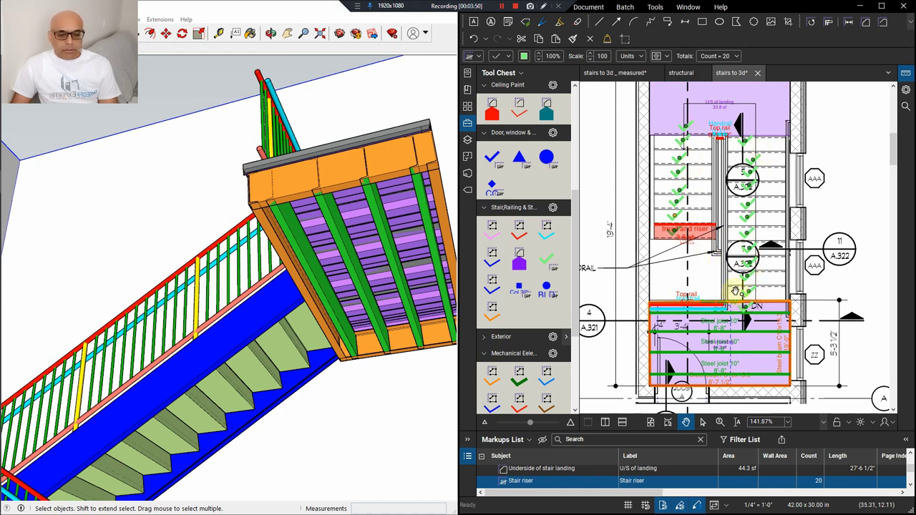
scroll(735, 291, down, 8)
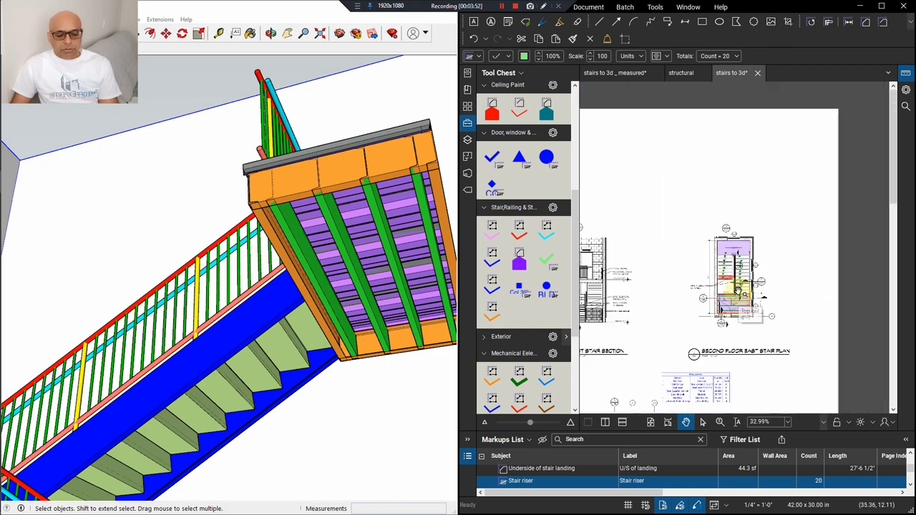
drag(680, 260, 685, 205)
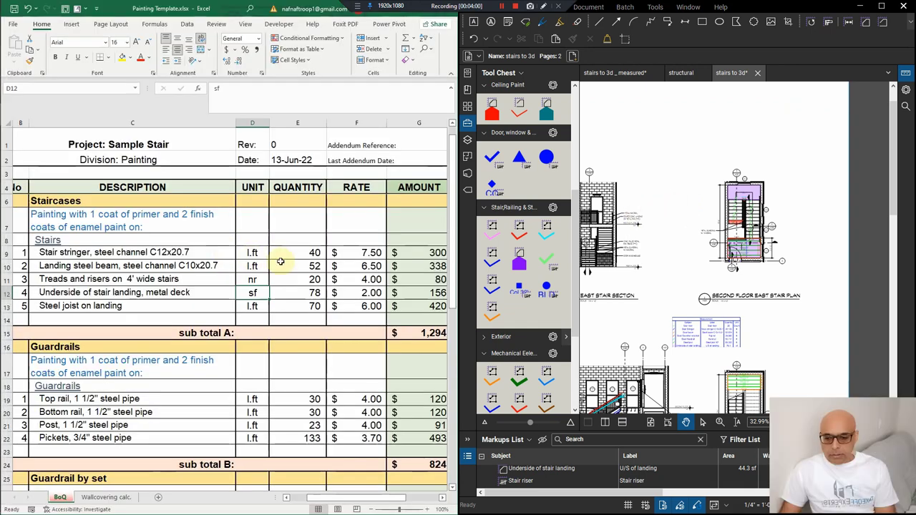
click(294, 251)
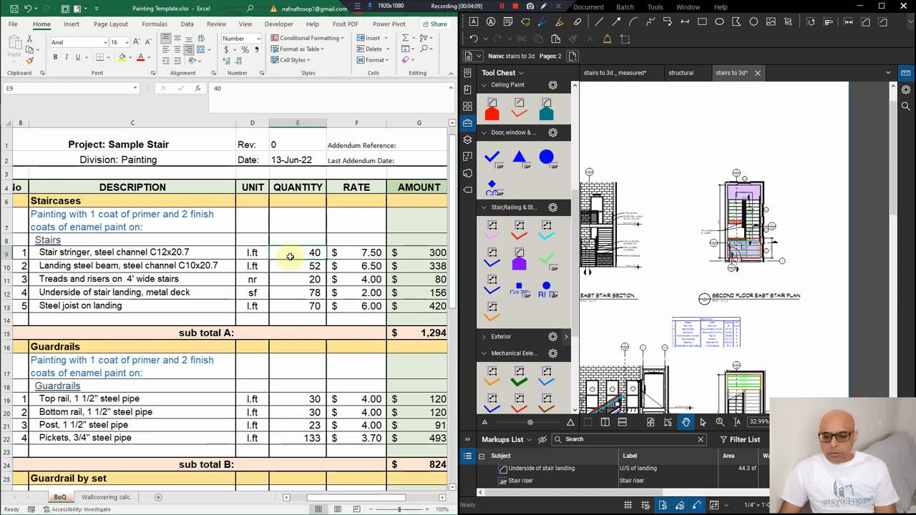
drag(224, 254, 222, 306)
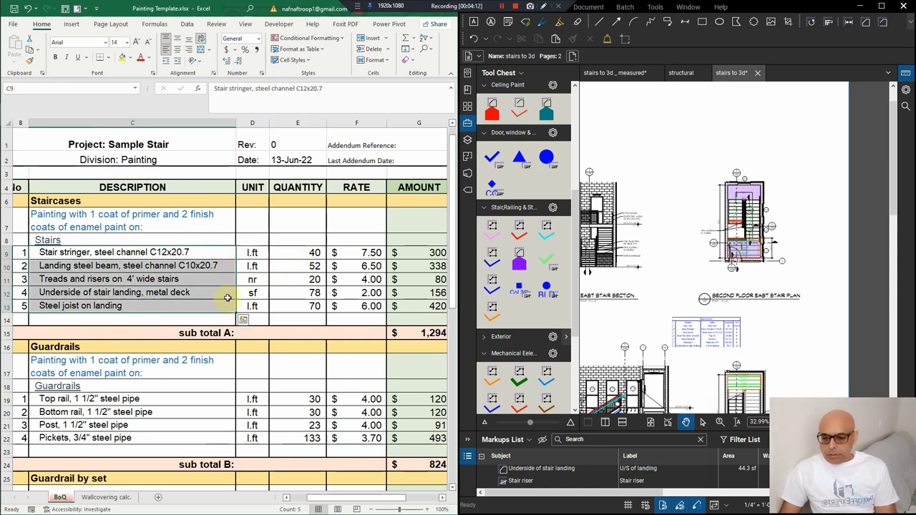
click(146, 309)
ctrl+scroll(138, 308, up, 3)
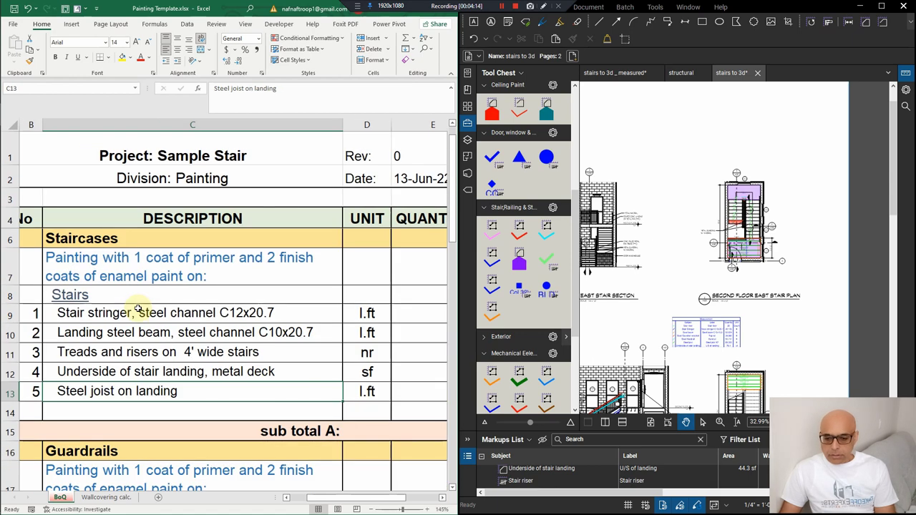
click(393, 313)
scroll(392, 311, right, 2)
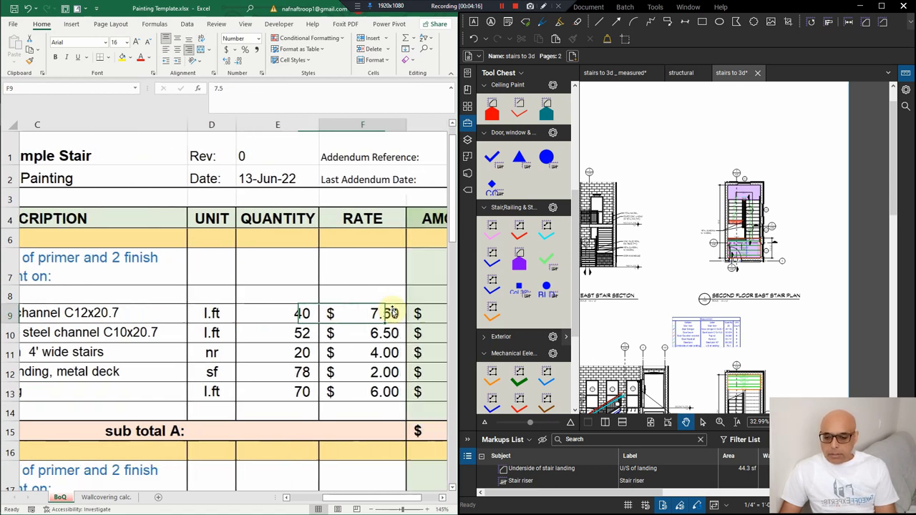
key(Left)
key(Left)
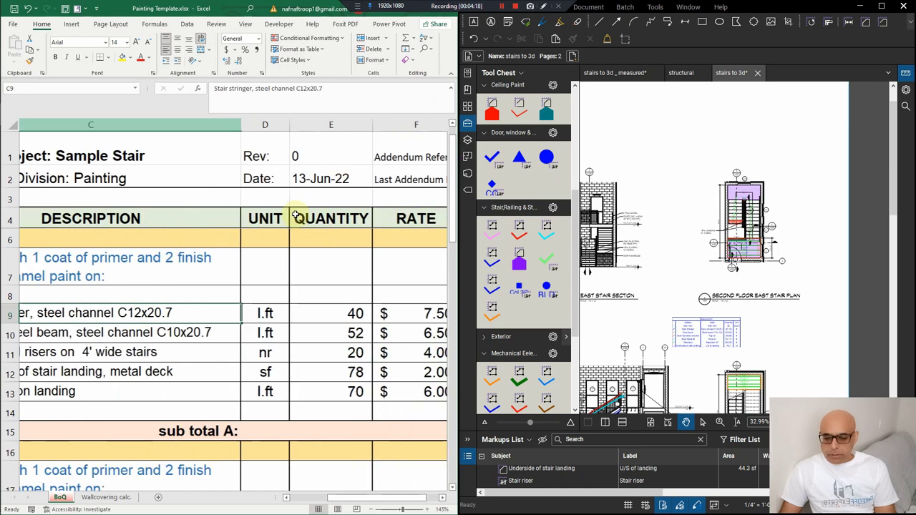
ctrl+scroll(303, 265, down, 1)
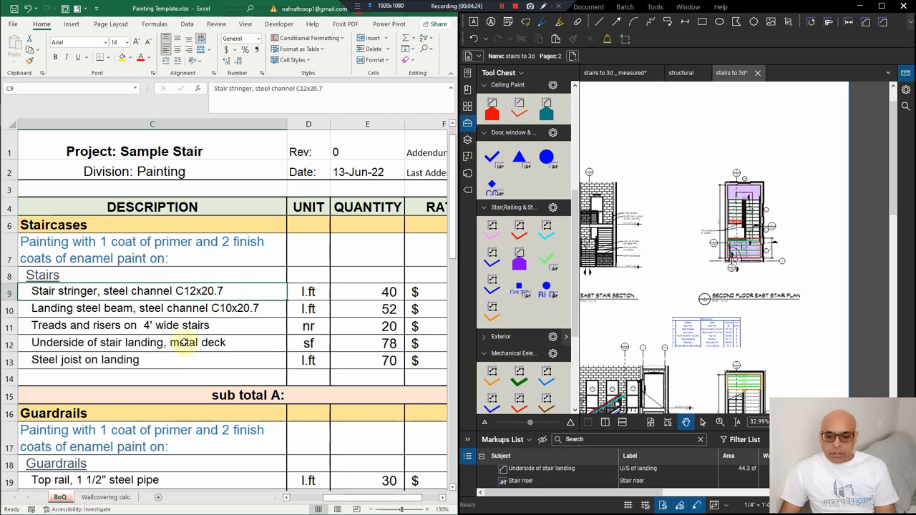
drag(199, 326, 355, 326)
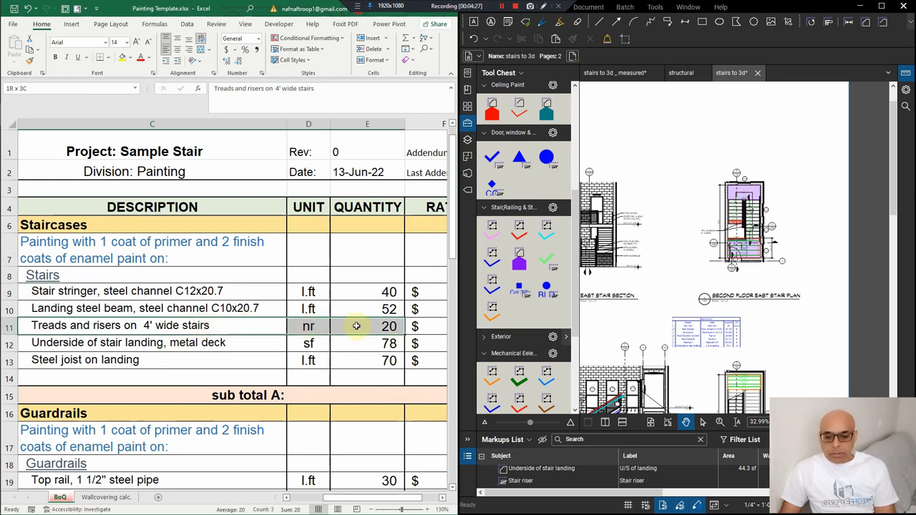
click(322, 329)
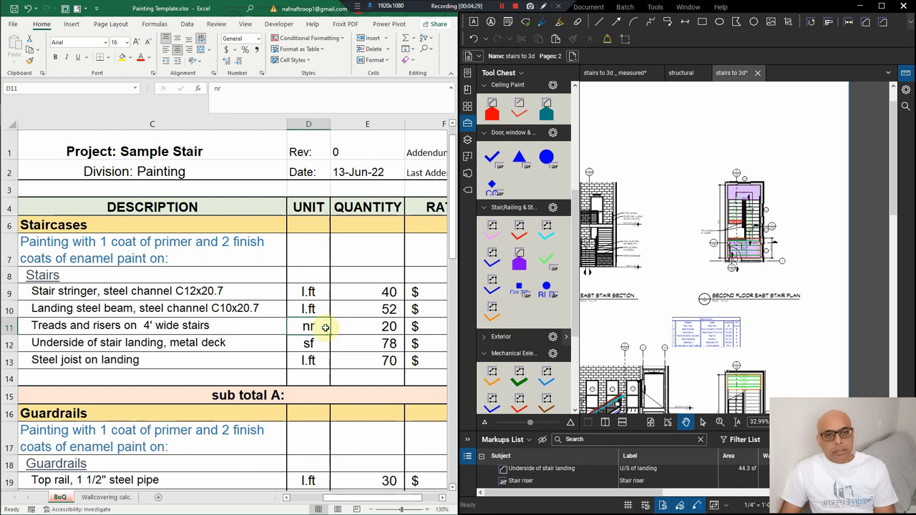
text(sf)
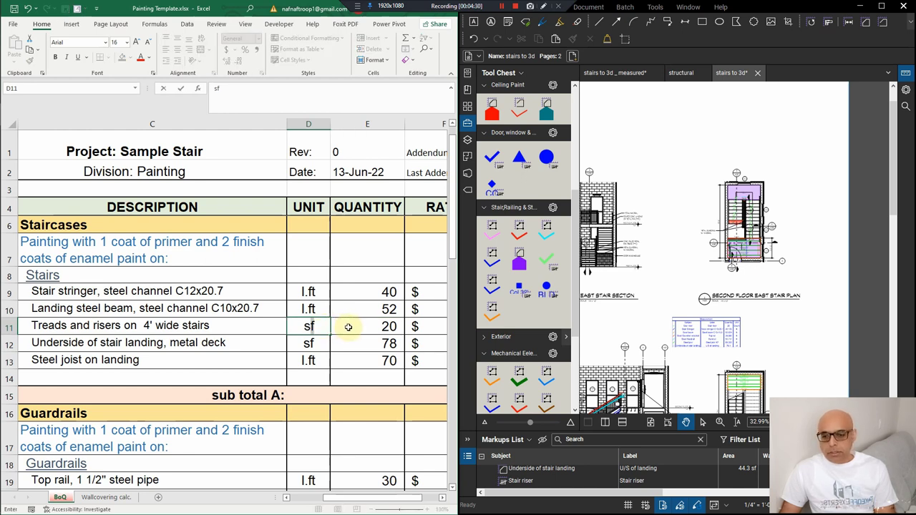
click(350, 326)
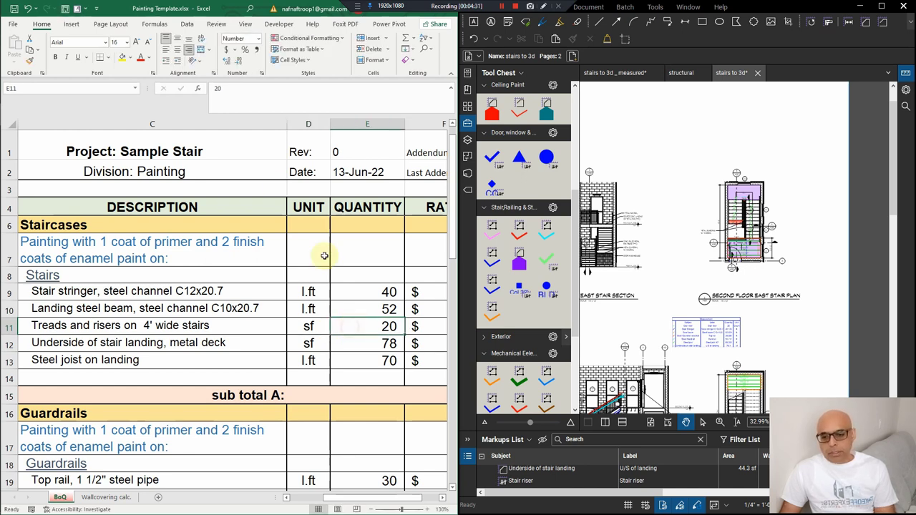
click(213, 96)
text(=)
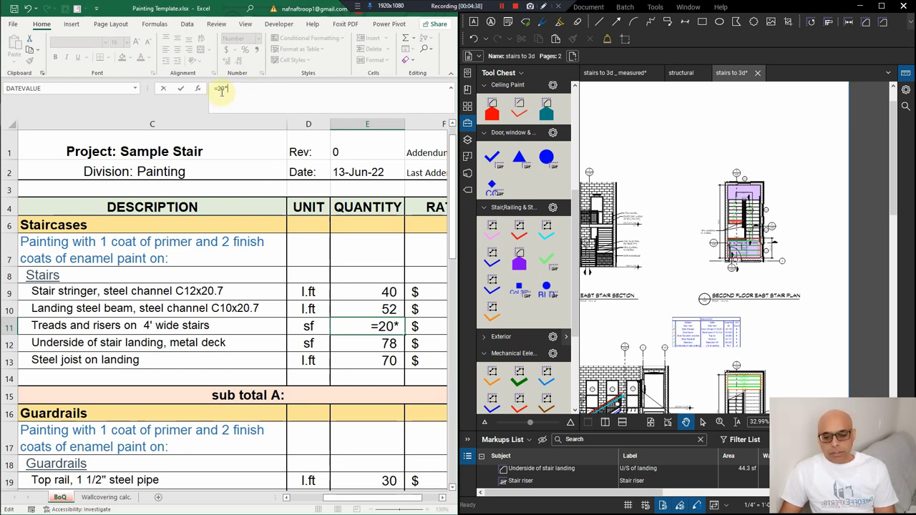
text(*7)
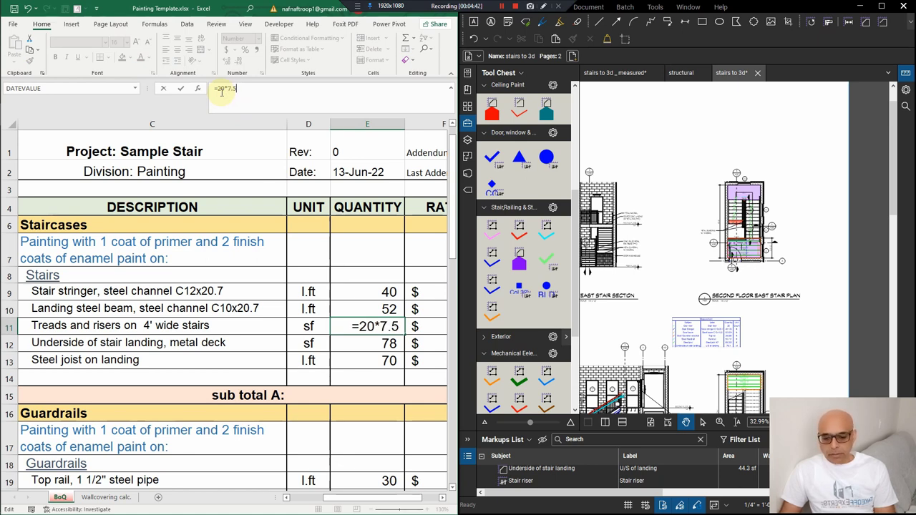
text(.5)
key(Return)
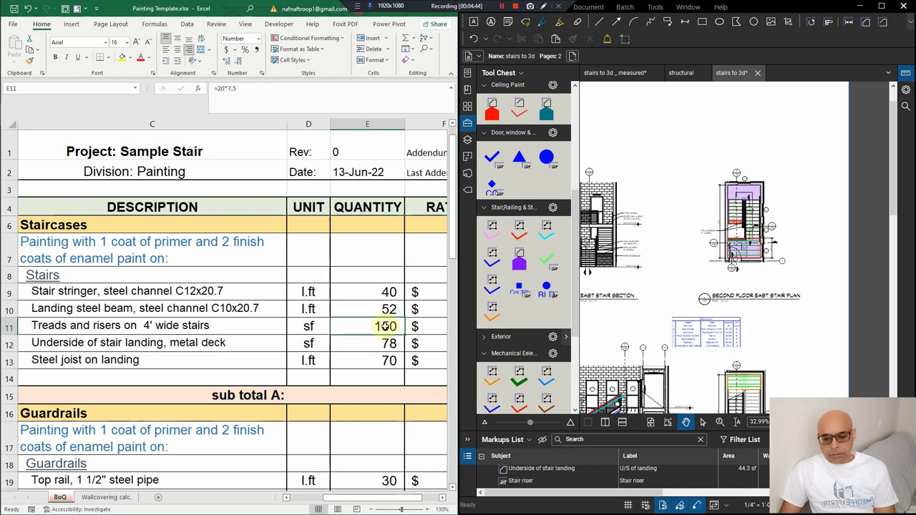
click(387, 326)
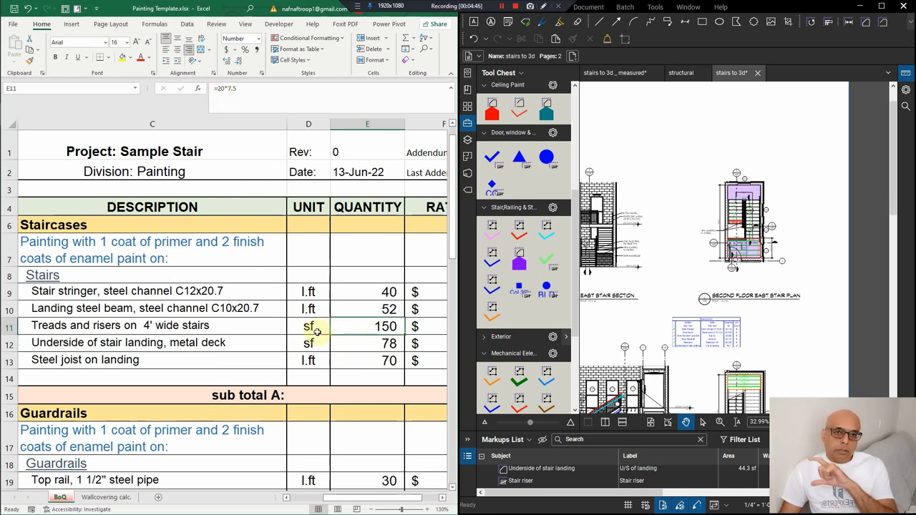
click(322, 330)
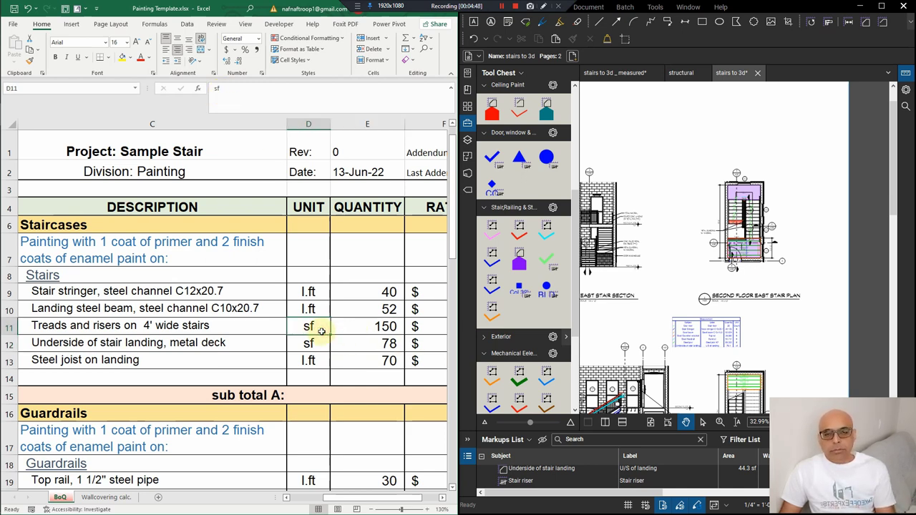
text(nr)
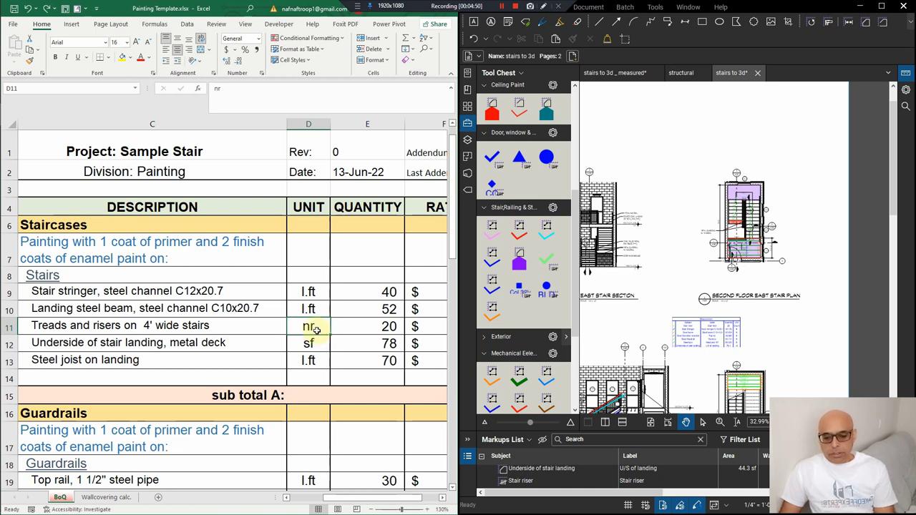
click(376, 333)
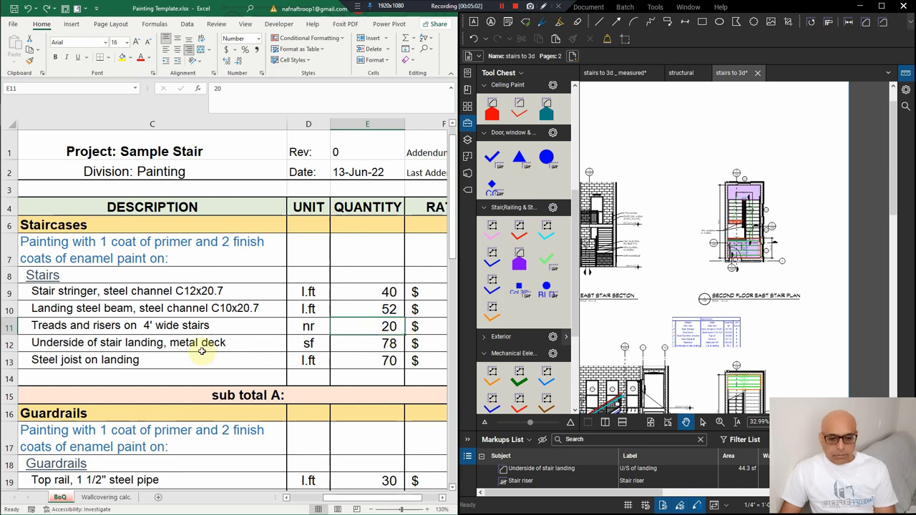
Pan the drawing to the stair sections, then orbit SketchUp's model to the landing guardrail
scroll(649, 306, down, 2)
drag(650, 322, 669, 293)
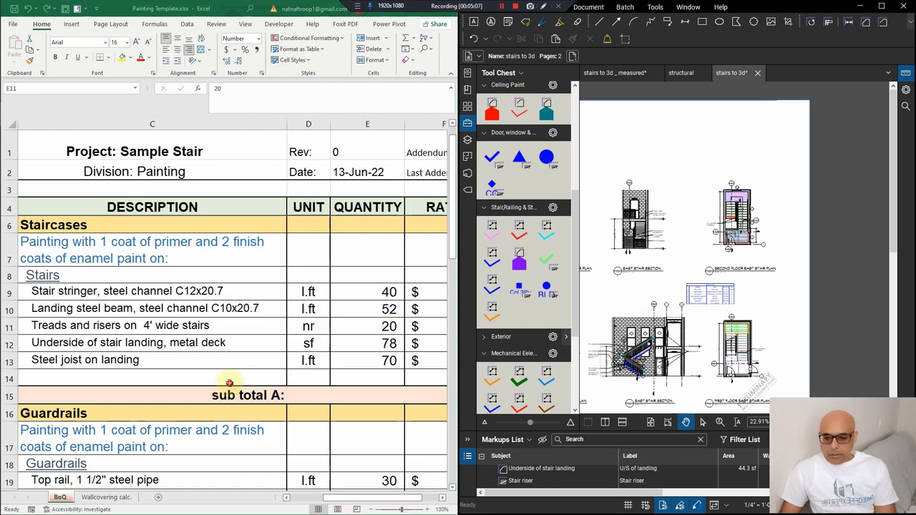
scroll(225, 386, down, 1)
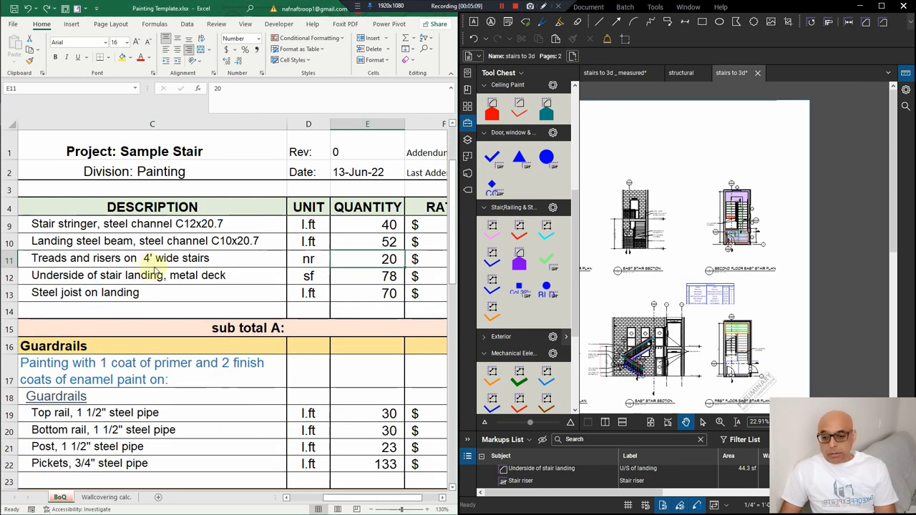
key(alt+Tab)
mouse_move(236, 315)
middle_down()
mouse_move(330, 359)
mouse_move(265, 357)
mouse_move(323, 370)
mouse_move(315, 372)
middle_up()
scroll(302, 214, up, 3)
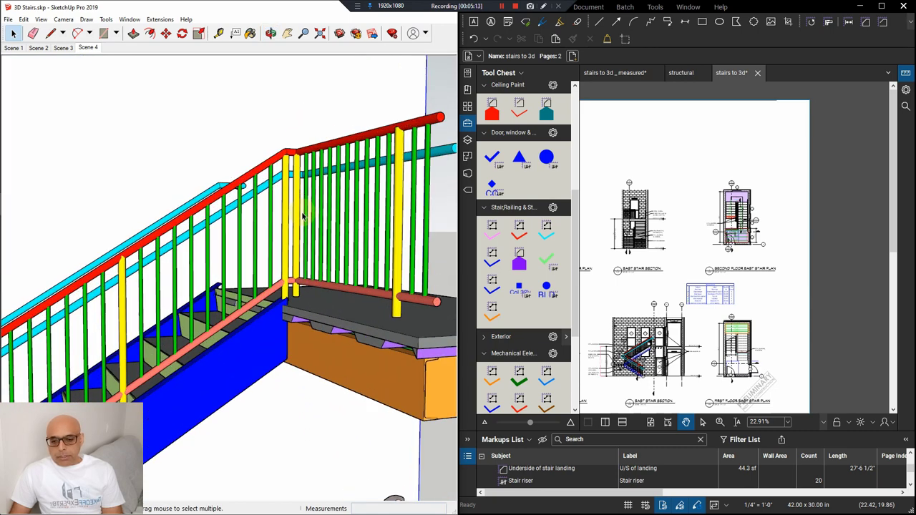
mouse_move(302, 215)
middle_down()
mouse_move(343, 225)
mouse_move(286, 231)
middle_up()
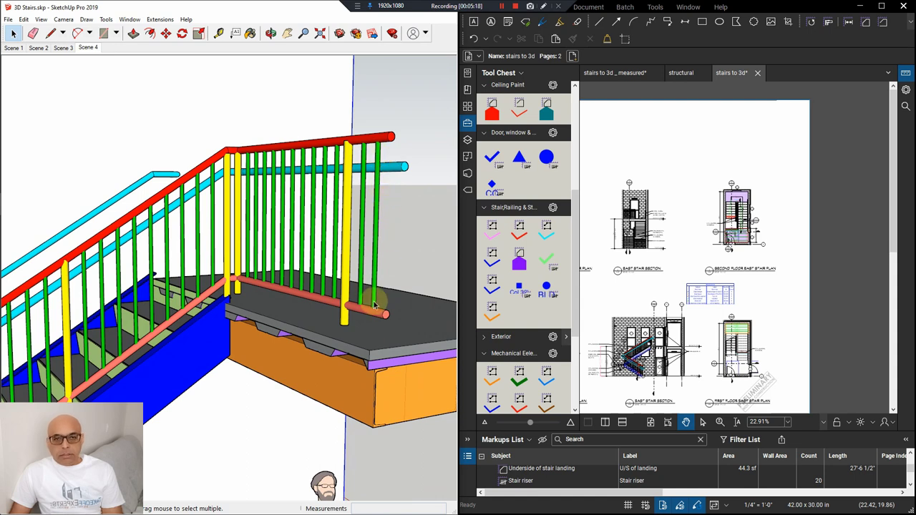
scroll(373, 158, up, 1)
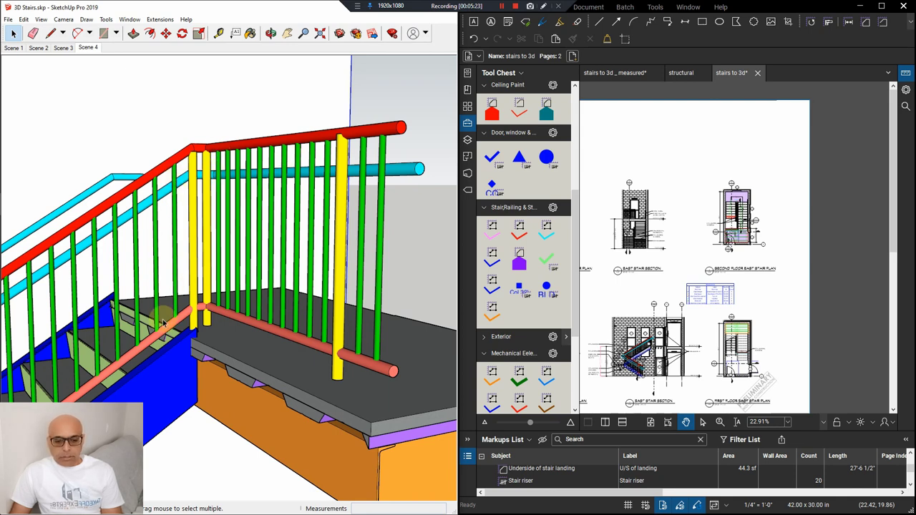
drag(622, 283, 665, 243)
scroll(685, 304, up, 4)
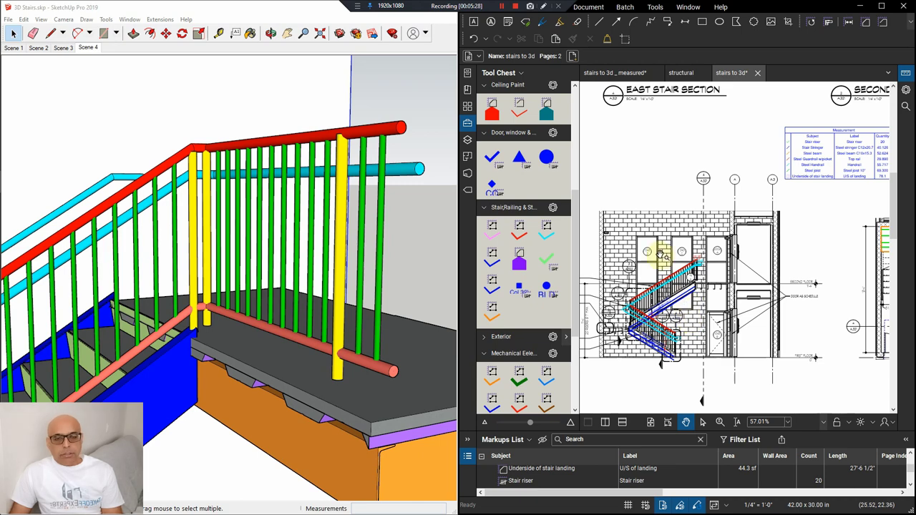
Zoom into the east stair section and select the Top rail markup to read its length
scroll(663, 256, up, 4)
scroll(709, 262, up, 3)
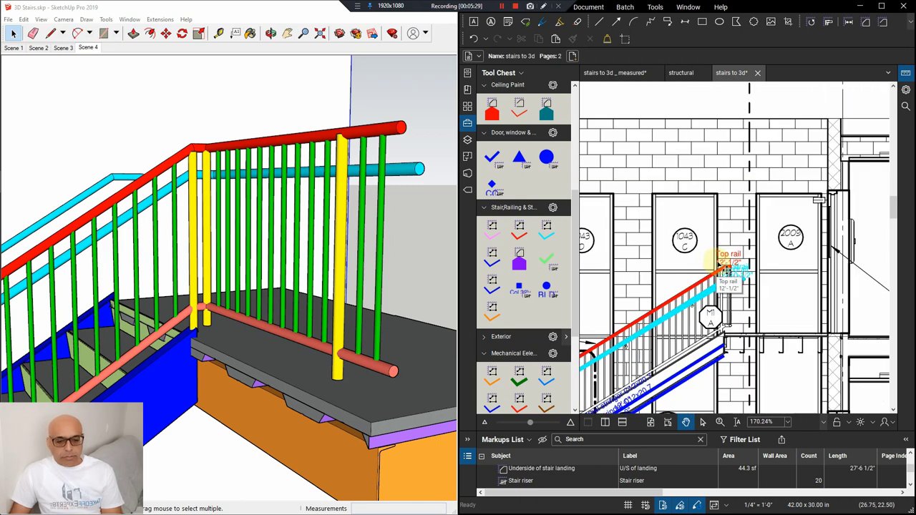
scroll(723, 266, up, 3)
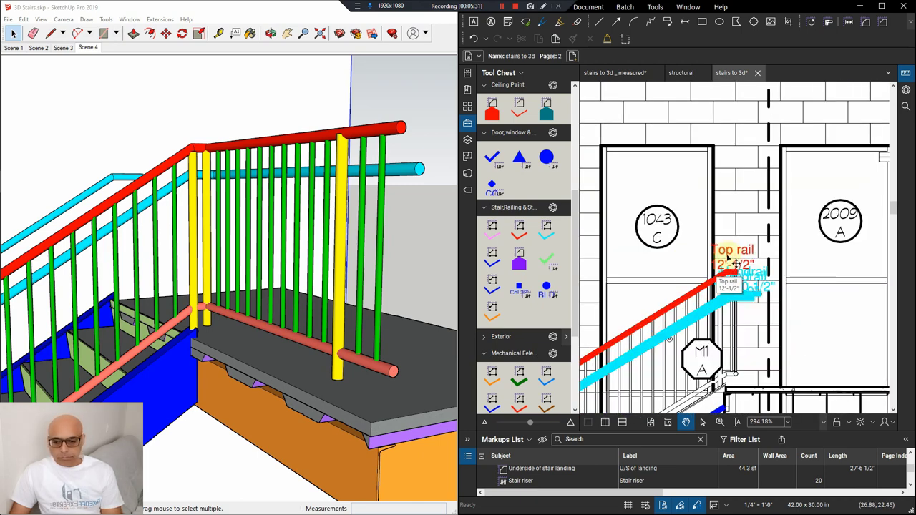
click(733, 262)
scroll(728, 257, down, 5)
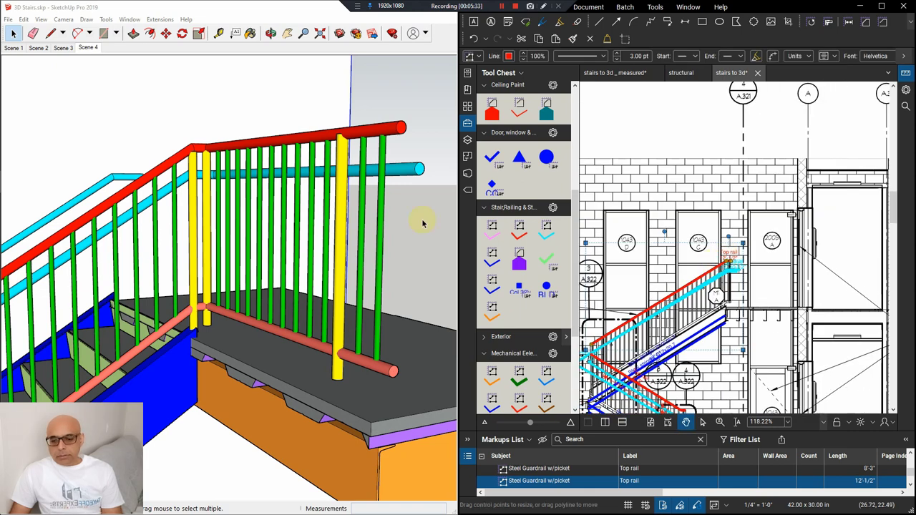
scroll(264, 208, down, 2)
mouse_move(263, 207)
middle_down()
mouse_move(247, 200)
mouse_move(286, 167)
middle_up()
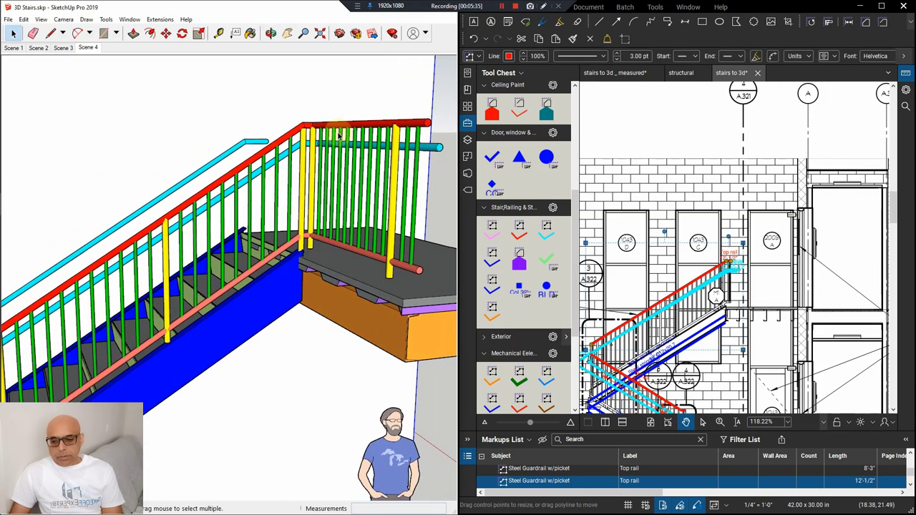
middle_drag(266, 207, 291, 145)
scroll(703, 197, down, 2)
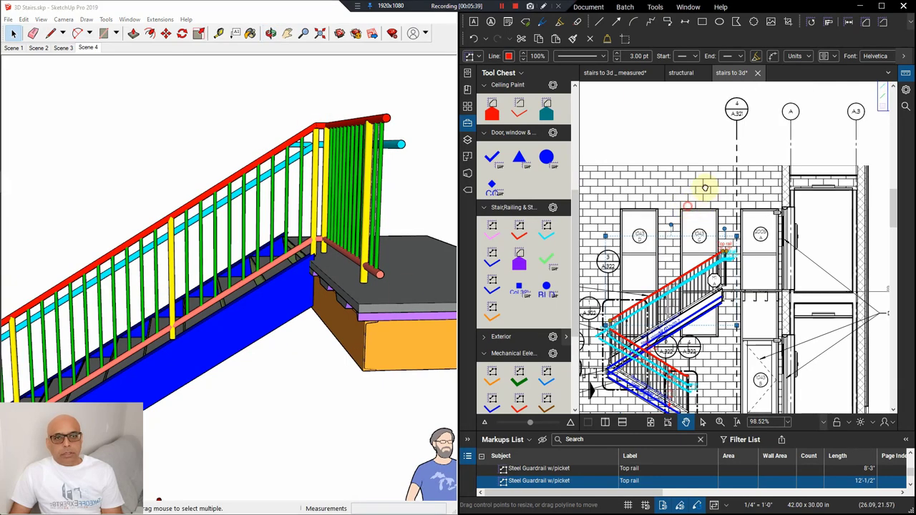
Deselect the Top rail markup, zoom out, and switch to the Excel bill of quantities
click(705, 189)
scroll(747, 228, up, 4)
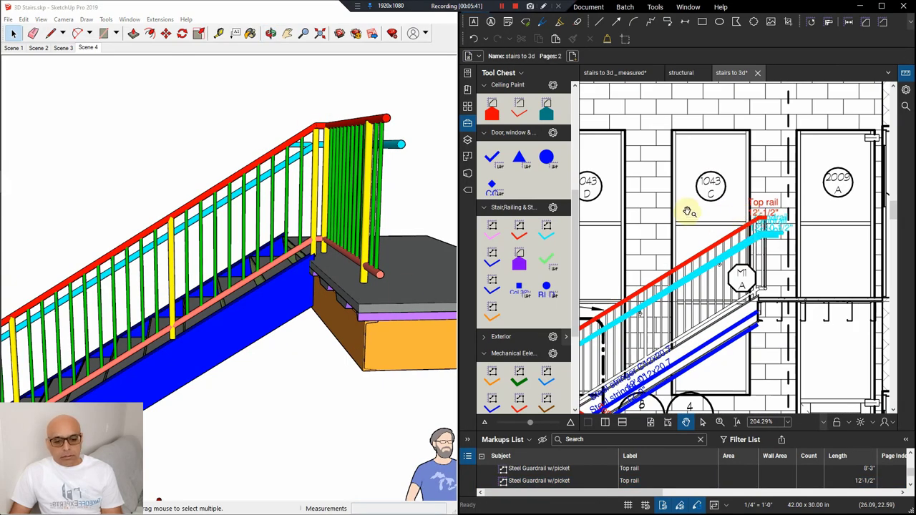
scroll(687, 212, down, 5)
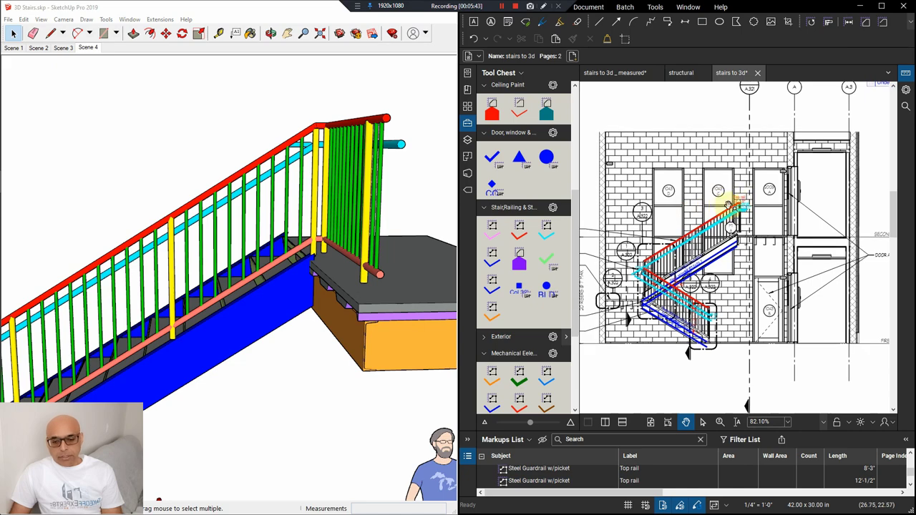
key(alt+Tab)
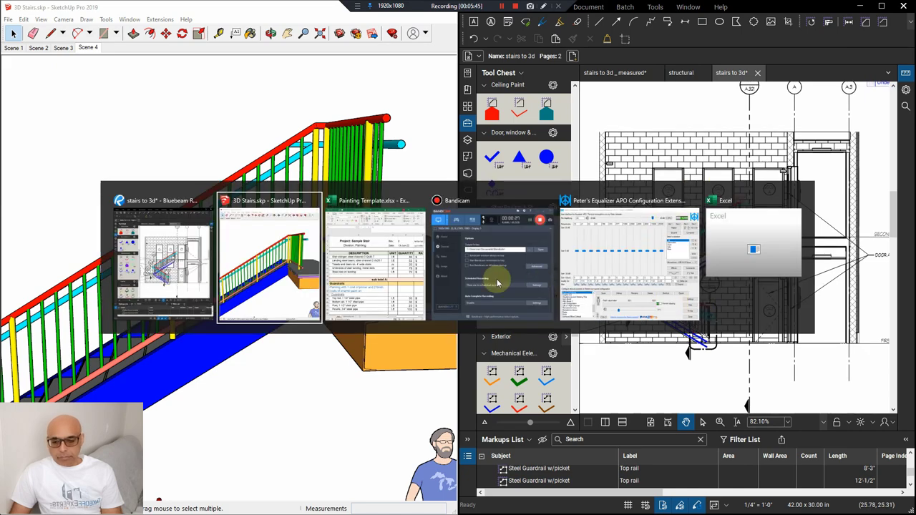
click(390, 266)
Inspect the guardrail quantity formulas in E19, E20 and E21, then return to SketchUp
click(301, 301)
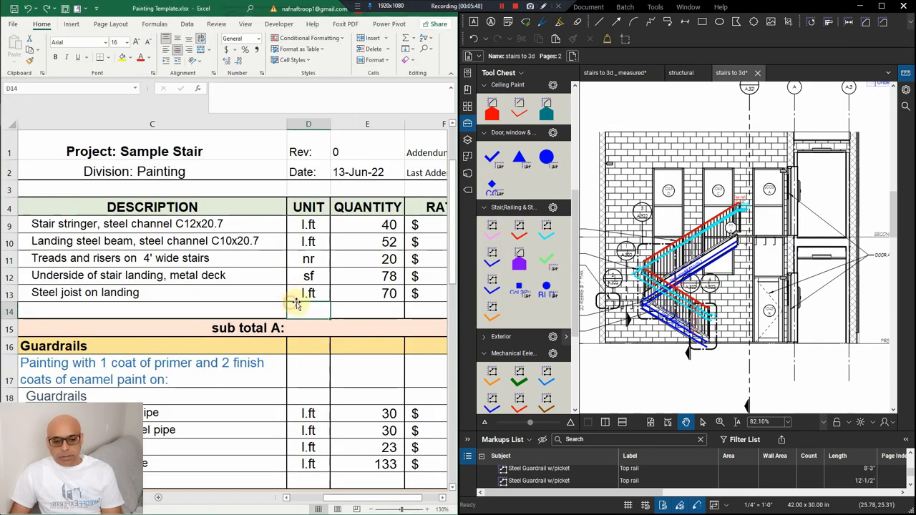
scroll(298, 304, down, 3)
click(384, 311)
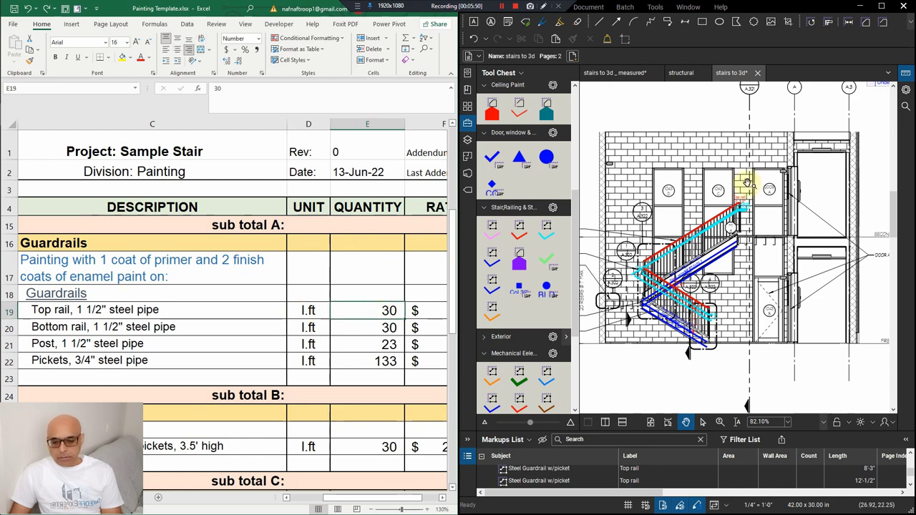
click(358, 344)
scroll(730, 177, down, 5)
drag(731, 176, 724, 232)
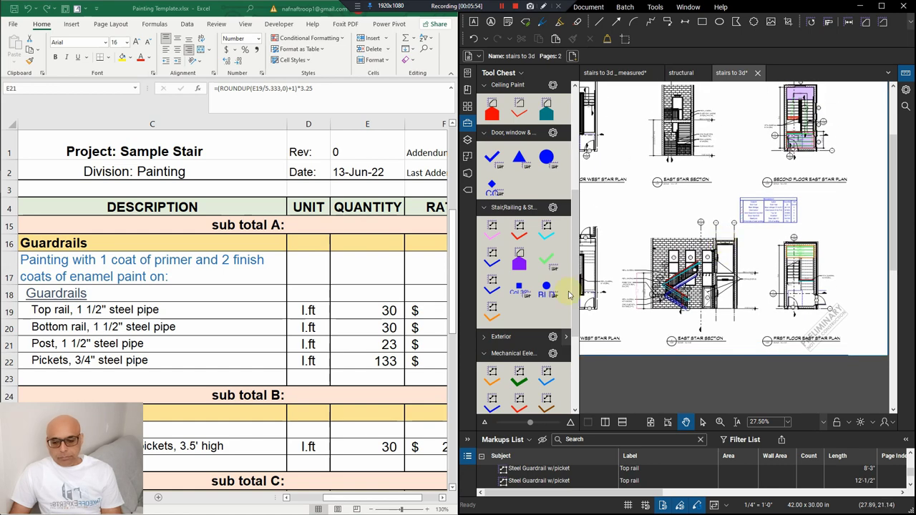
click(383, 311)
click(383, 329)
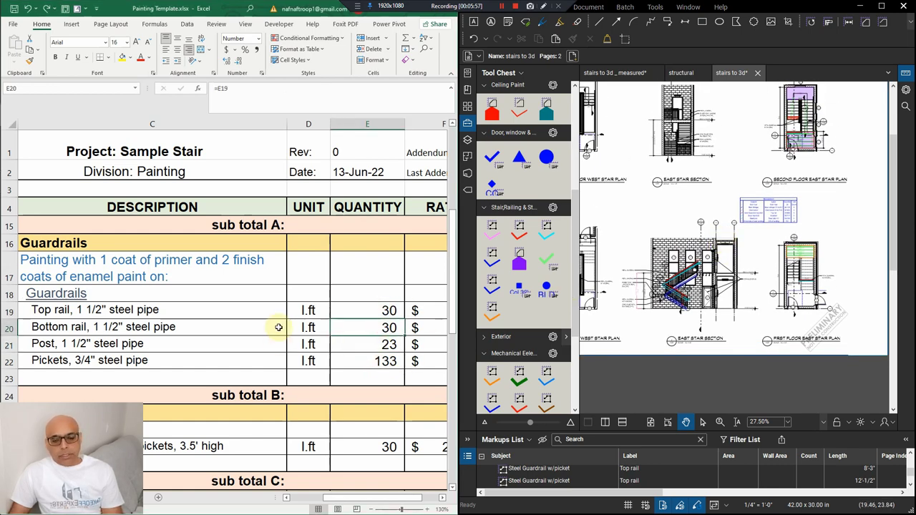
scroll(686, 290, up, 8)
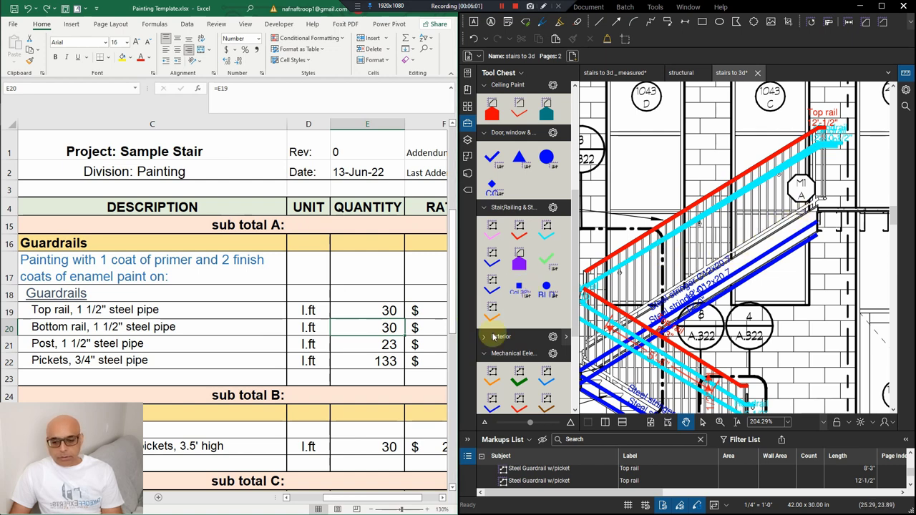
click(386, 313)
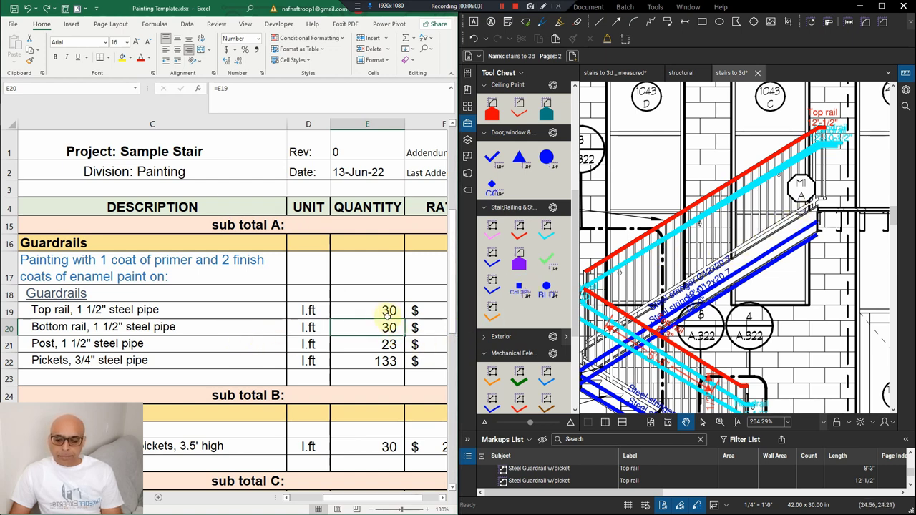
click(383, 325)
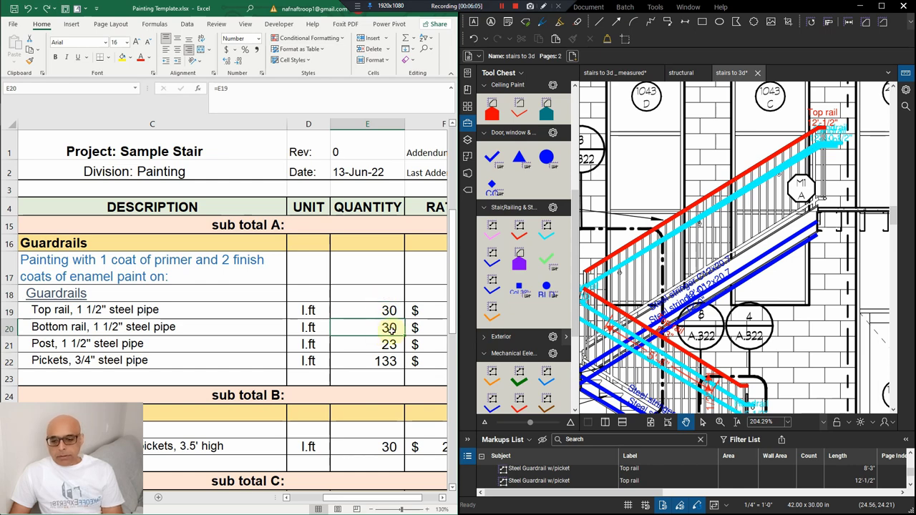
key(alt+Tab)
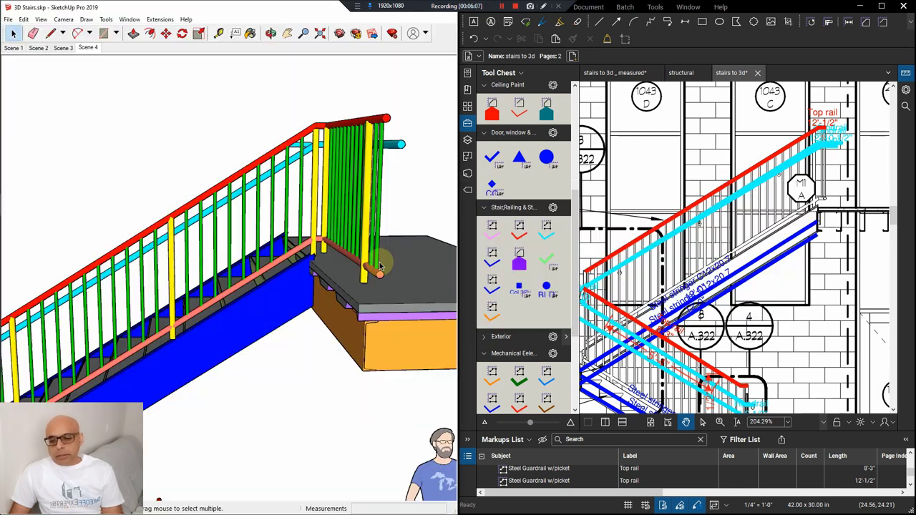
Orbit to a side-on railing view, then switch to the Painting Template BoQ in Excel
middle_drag(286, 163, 309, 133)
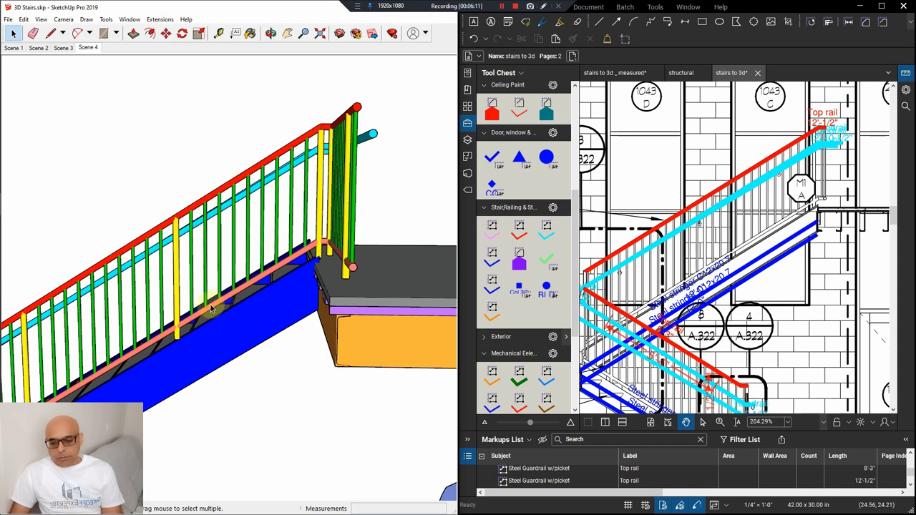
key(alt+Tab)
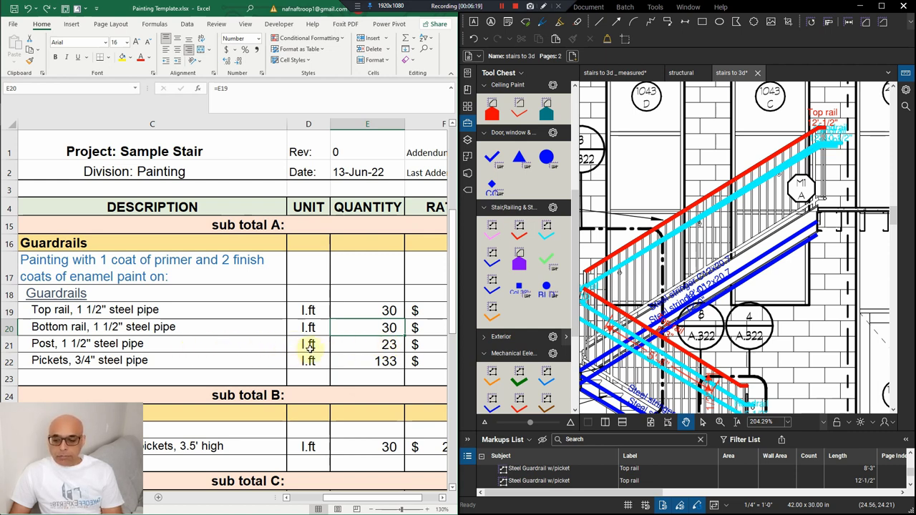
Open the ROUNDUP formula in cell E21 to see how the post count of 23 is derived
click(349, 345)
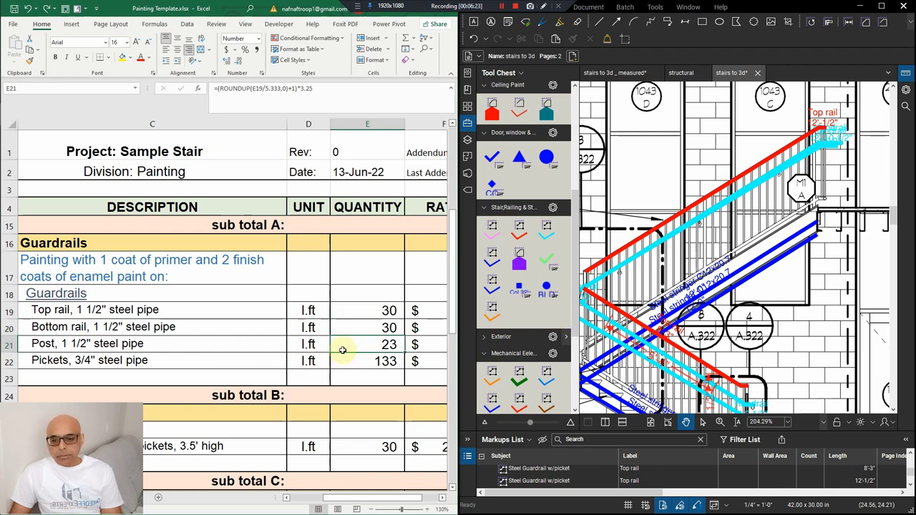
click(340, 95)
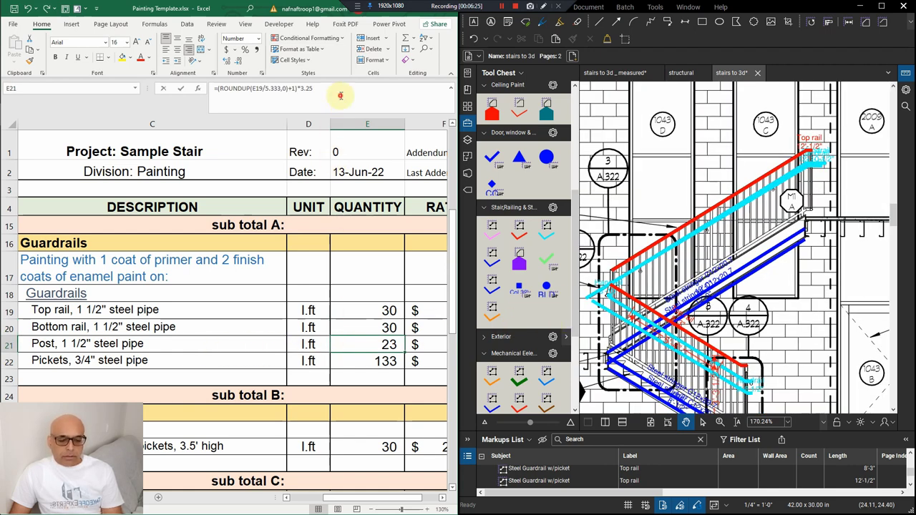
scroll(774, 269, up, 5)
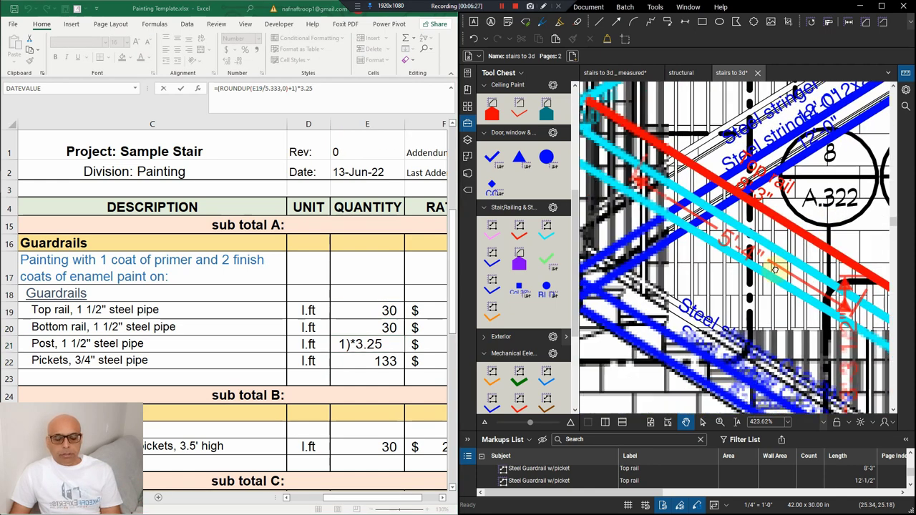
scroll(774, 269, down, 2)
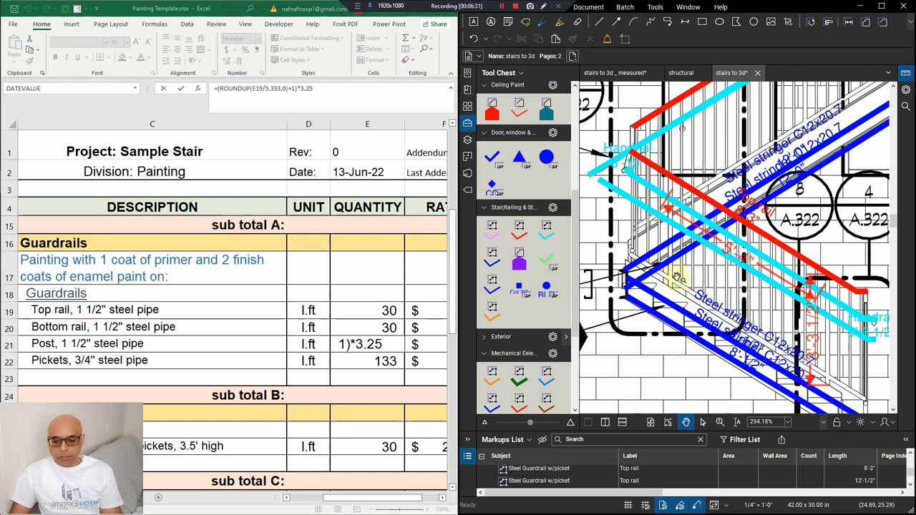
click(339, 331)
Keep the E21 post formula at 23 after checking it against the drawing
key(Return)
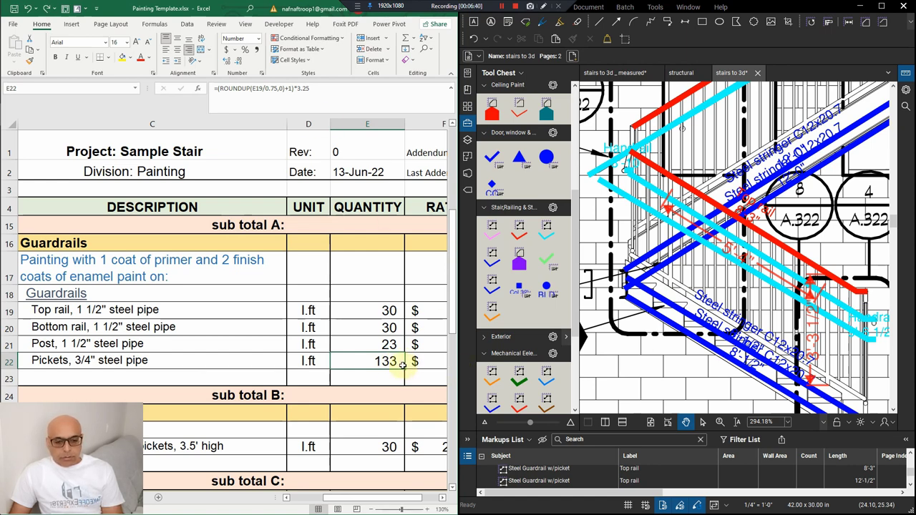
scroll(795, 315, down, 5)
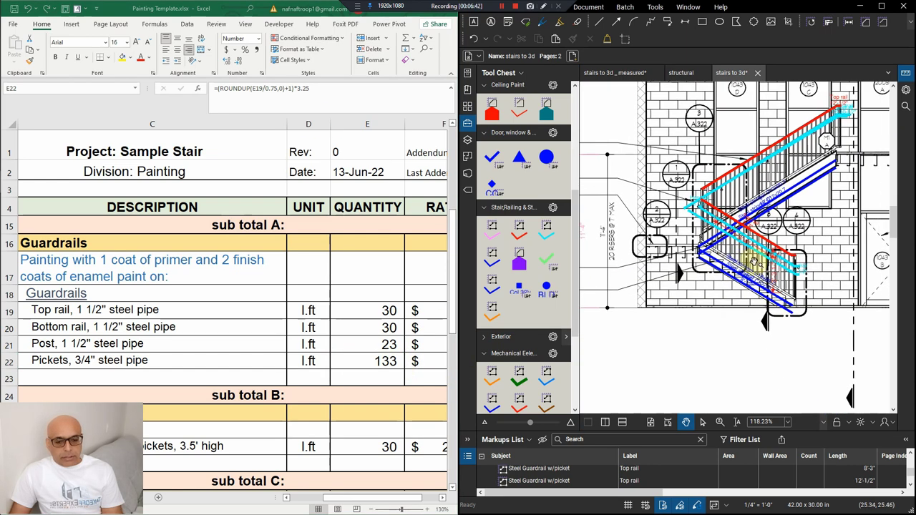
scroll(754, 263, up, 4)
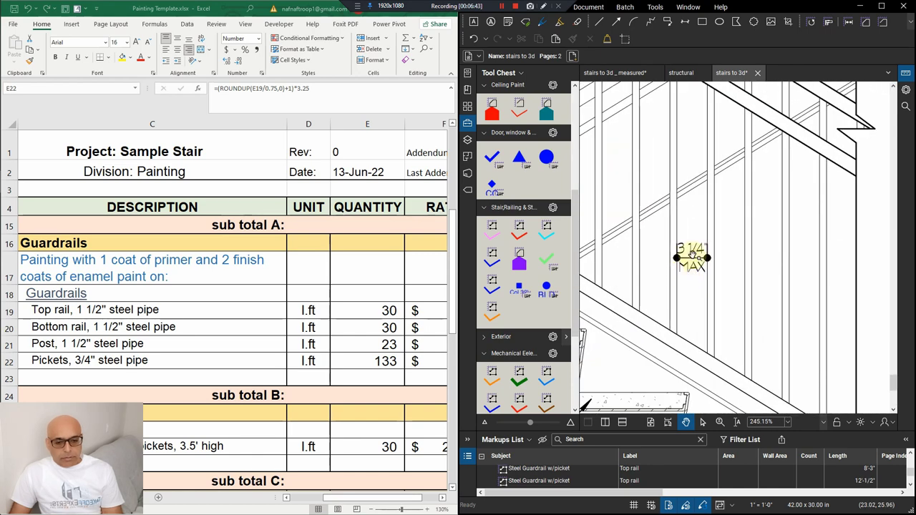
scroll(689, 252, up, 4)
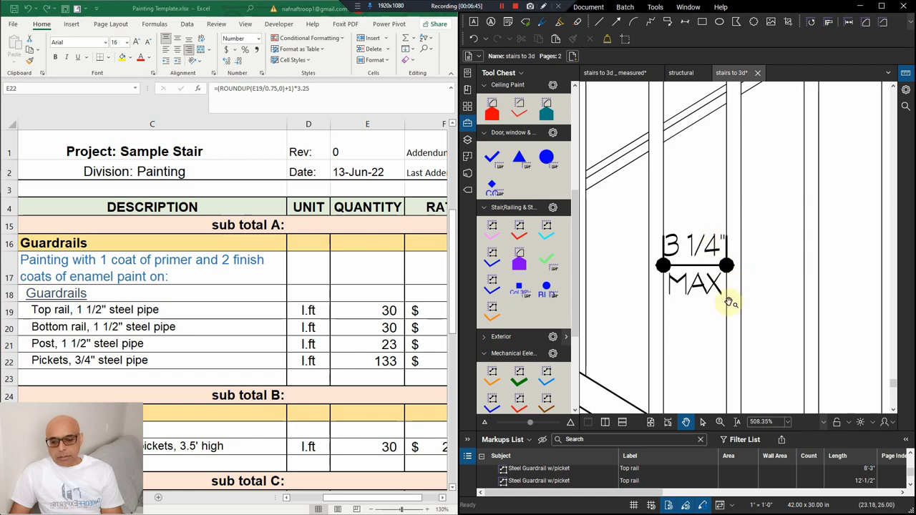
scroll(722, 263, down, 8)
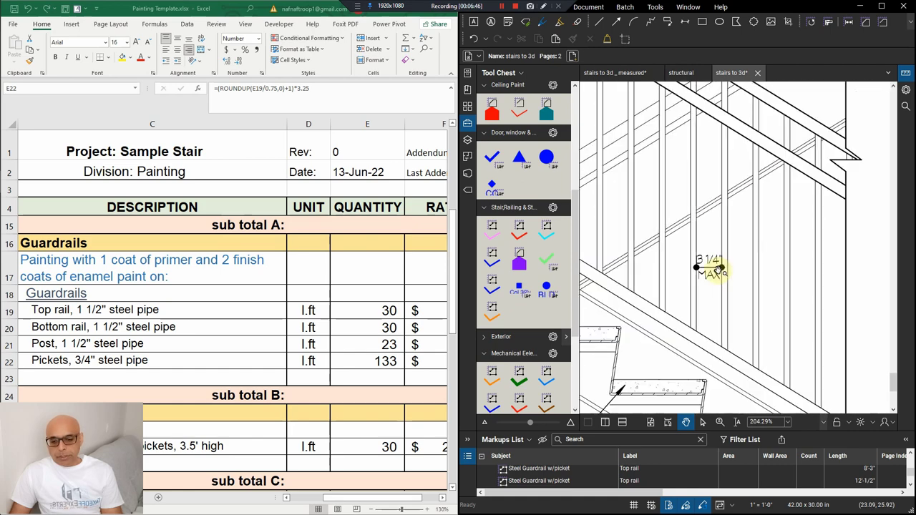
scroll(716, 270, down, 3)
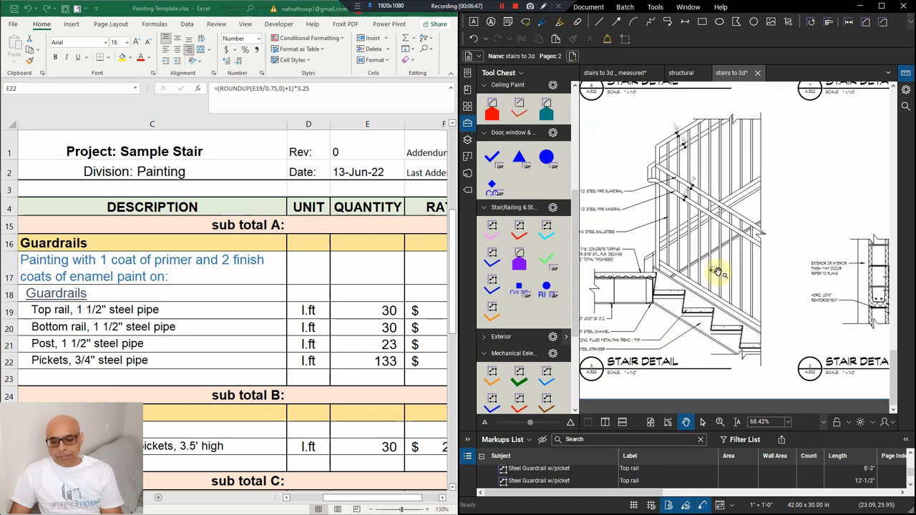
Review the E22 pickets formula and keep its 133 l.ft result
click(387, 362)
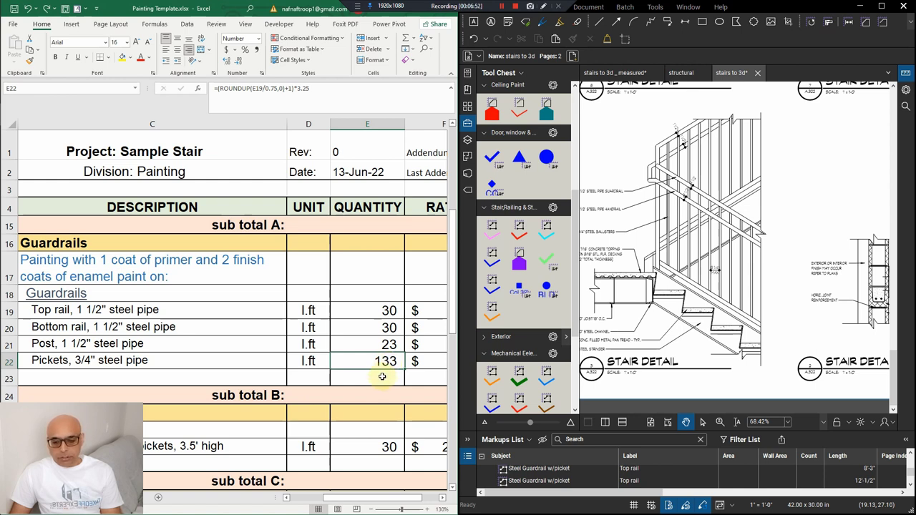
click(364, 98)
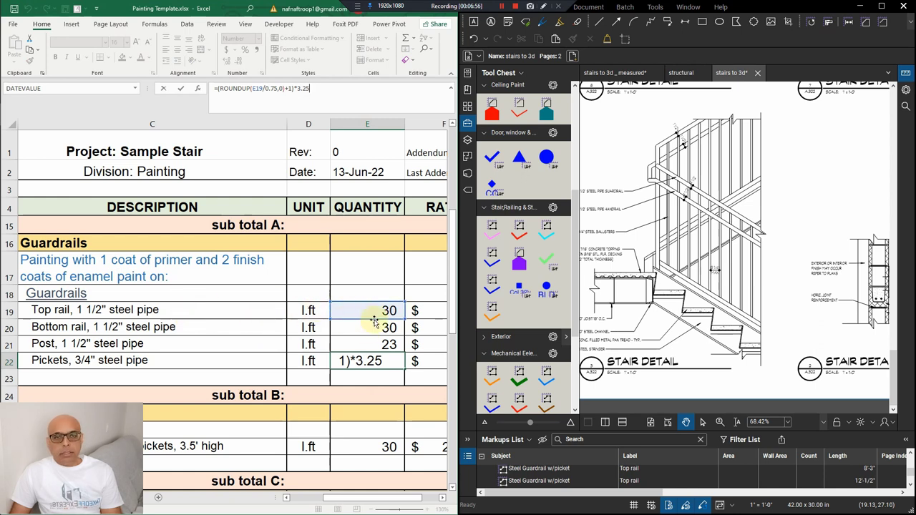
key(Return)
click(419, 310)
key(Right)
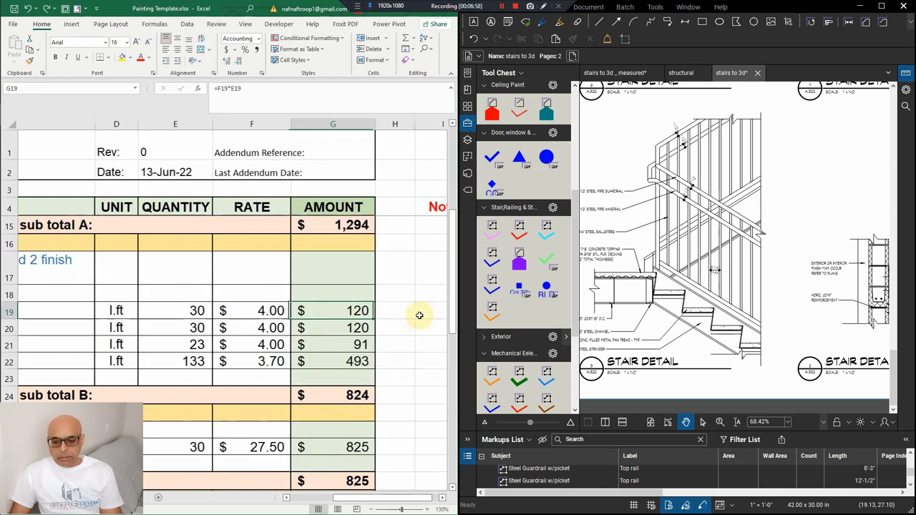
scroll(297, 327, right, 1)
ctrl+scroll(265, 344, down, 1)
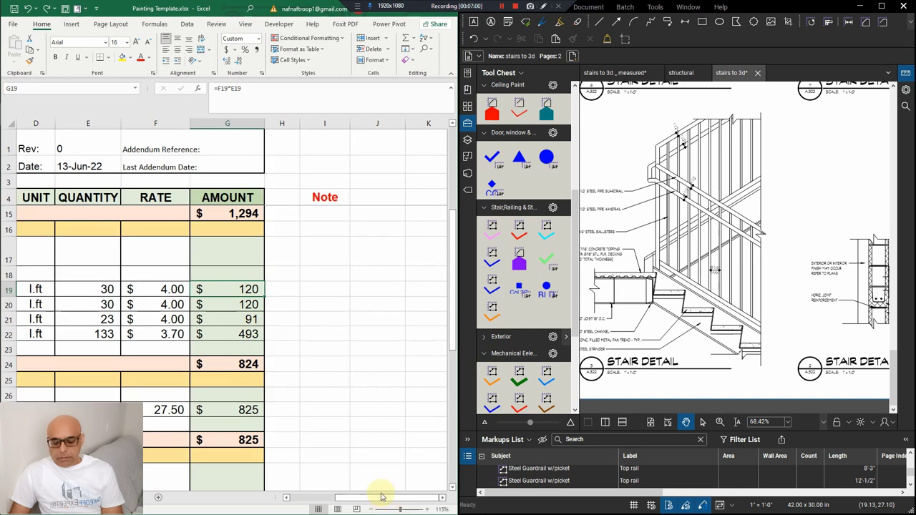
mouse_move(381, 498)
mouse_down()
mouse_move(362, 499)
mouse_move(399, 498)
mouse_move(390, 498)
mouse_up()
click(430, 366)
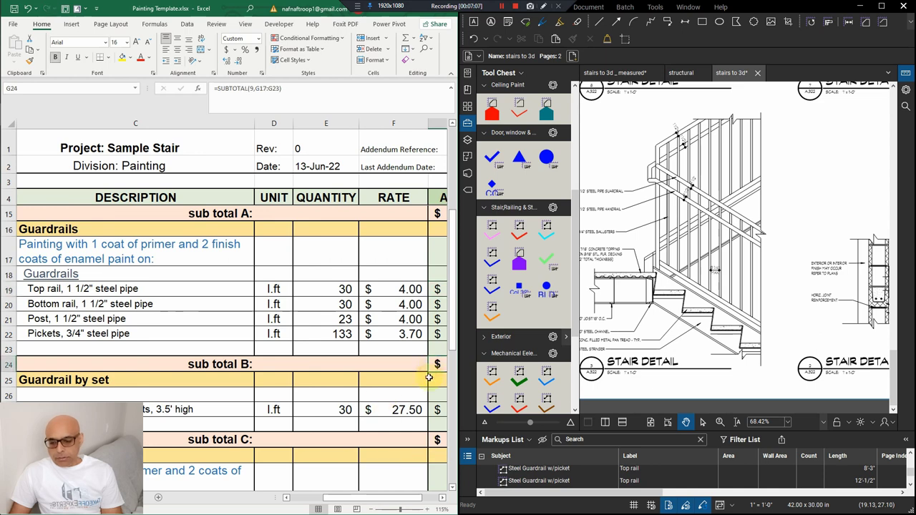
drag(378, 493, 396, 495)
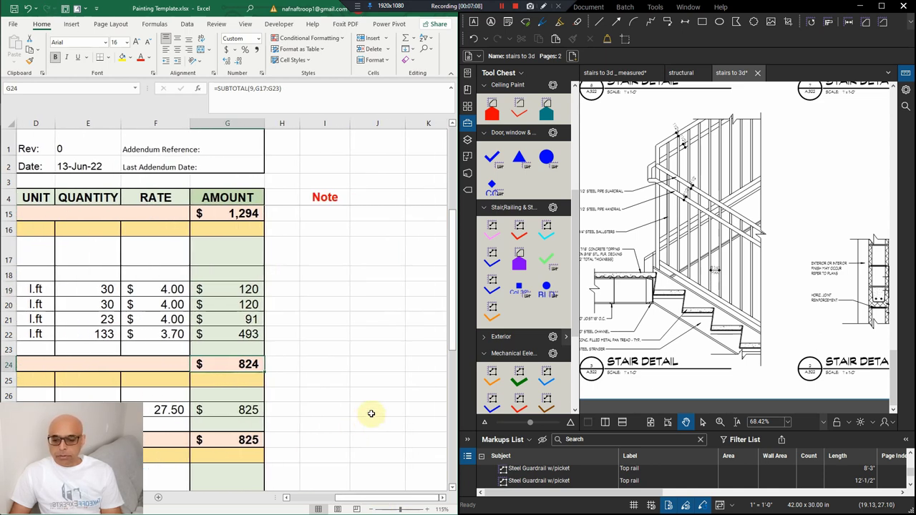
drag(174, 289, 177, 334)
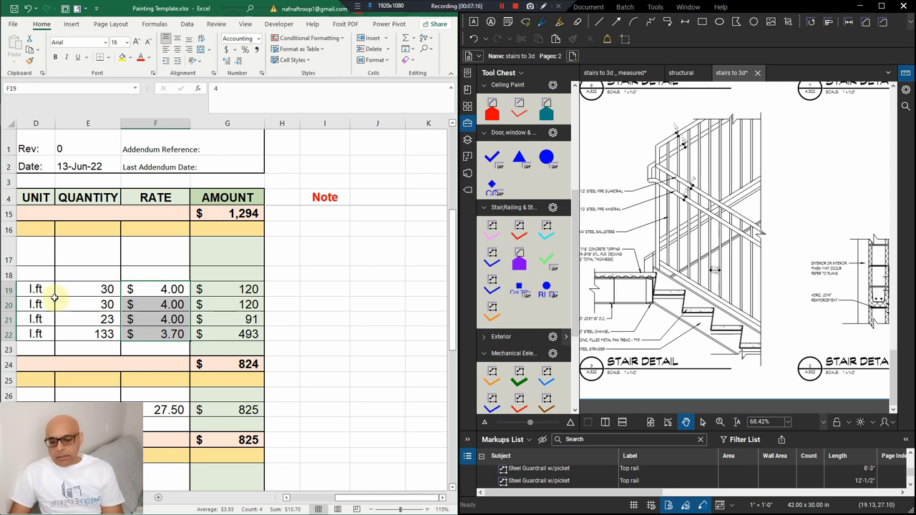
click(233, 362)
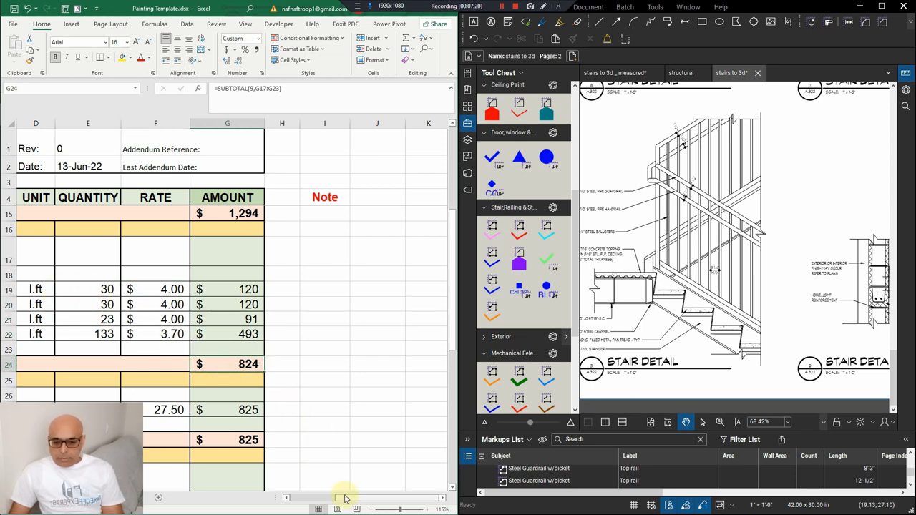
drag(347, 497, 335, 500)
ctrl+scroll(358, 438, down, 1)
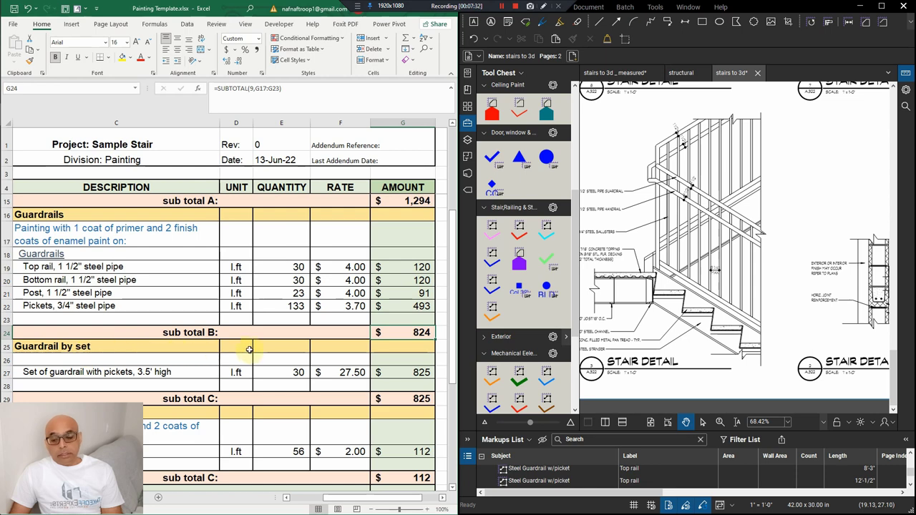
click(339, 370)
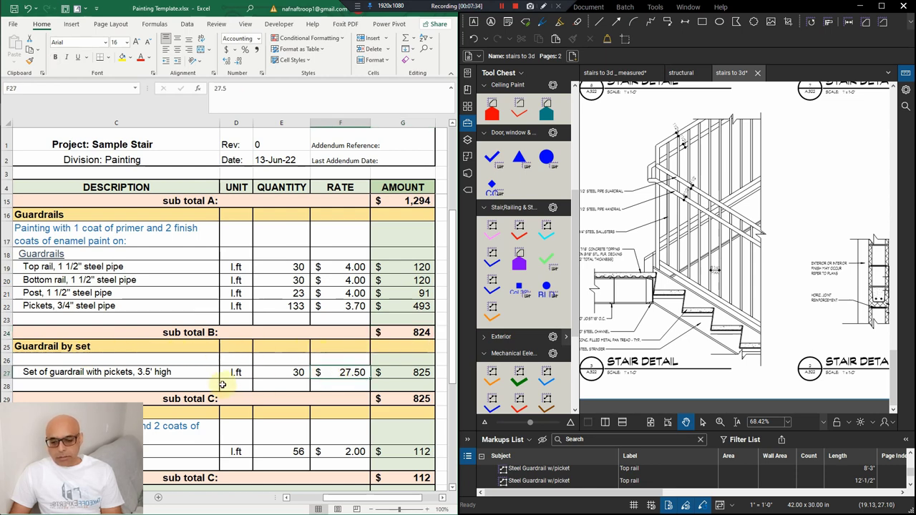
click(300, 376)
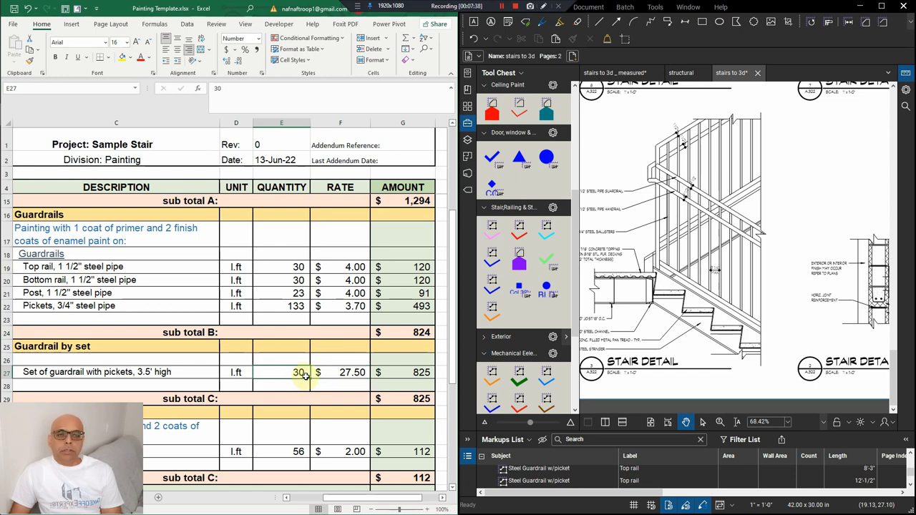
click(344, 377)
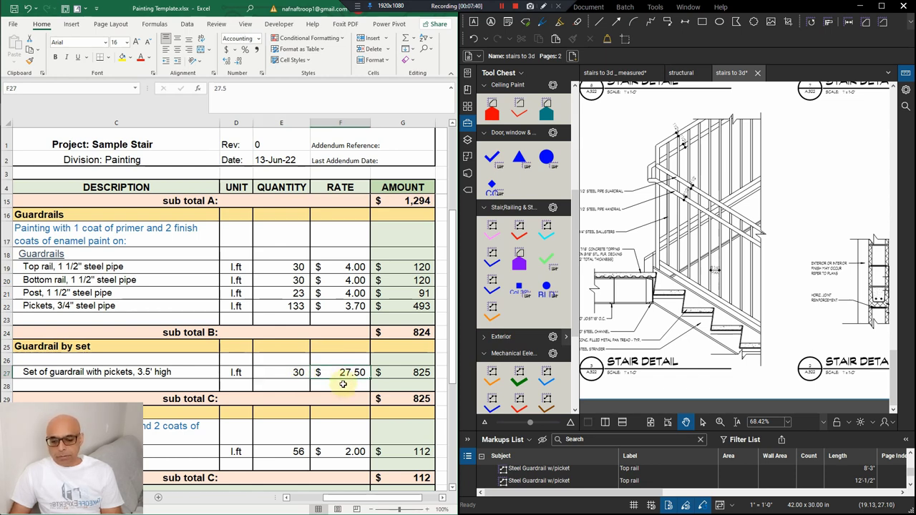
click(276, 375)
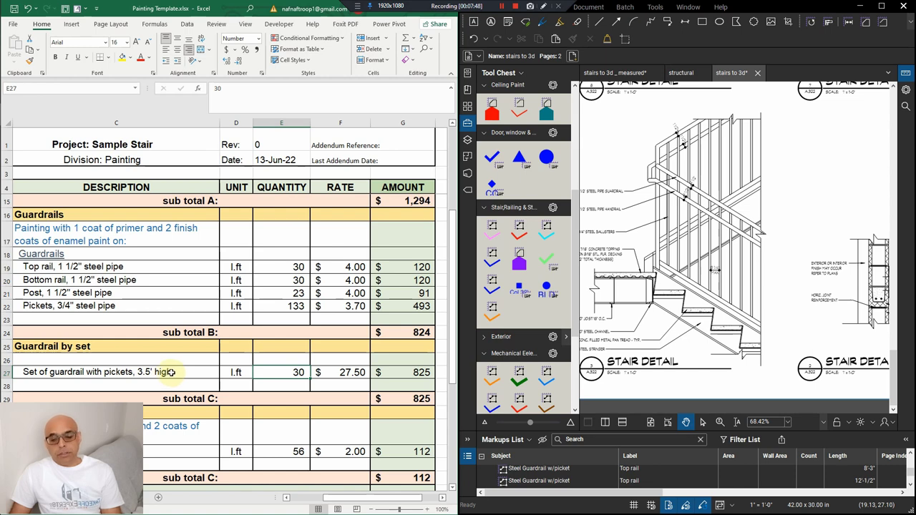
click(330, 371)
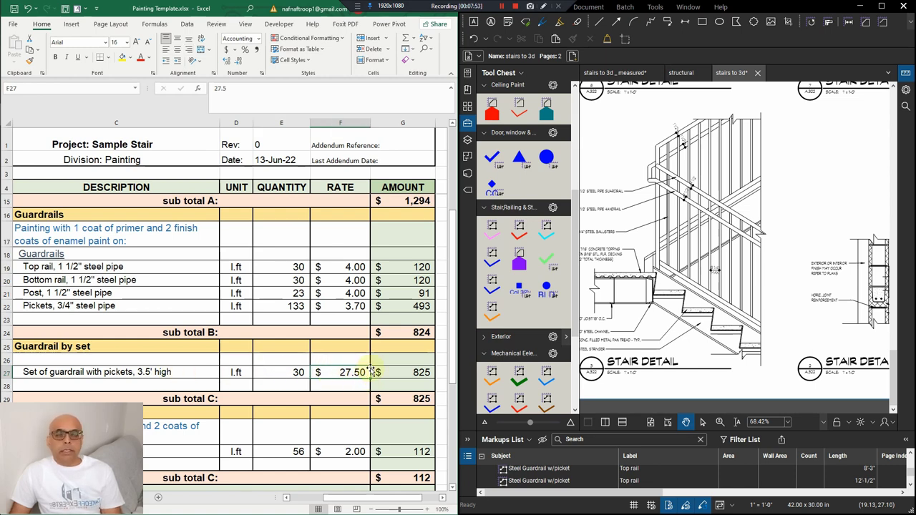
click(417, 372)
click(412, 334)
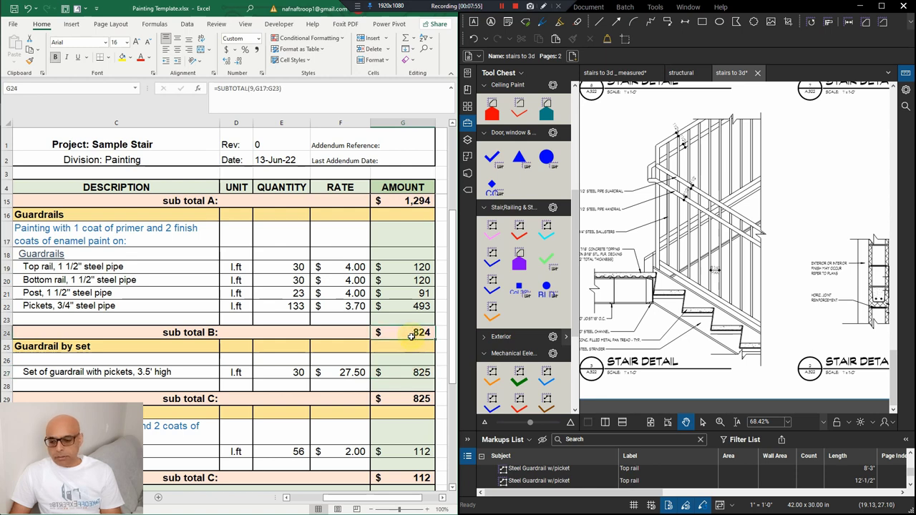
click(415, 376)
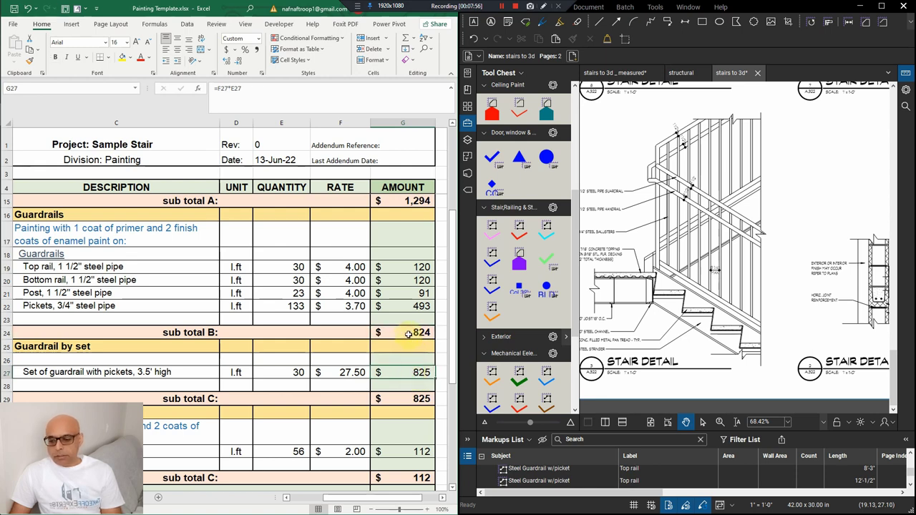
click(407, 334)
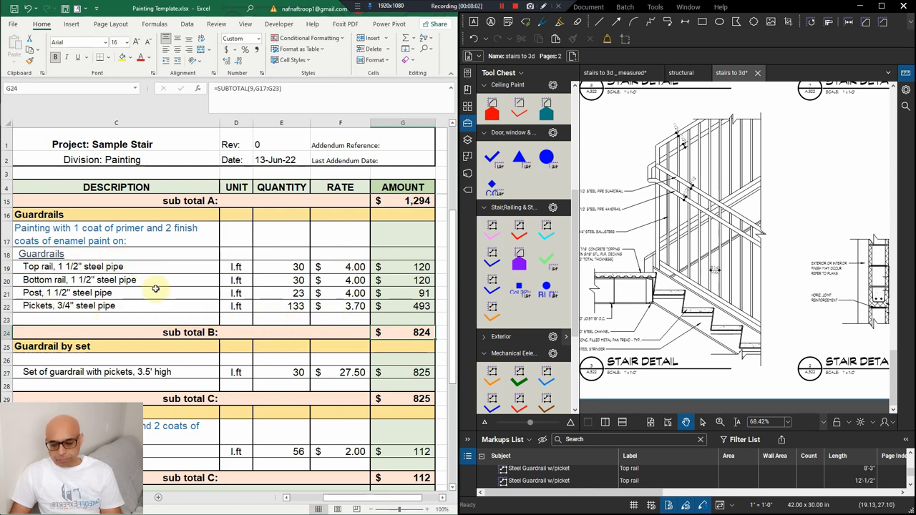
click(379, 372)
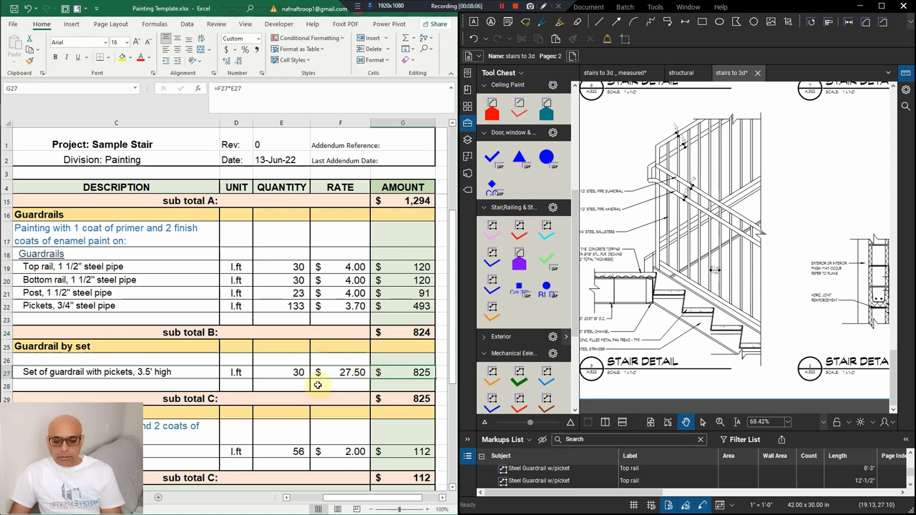